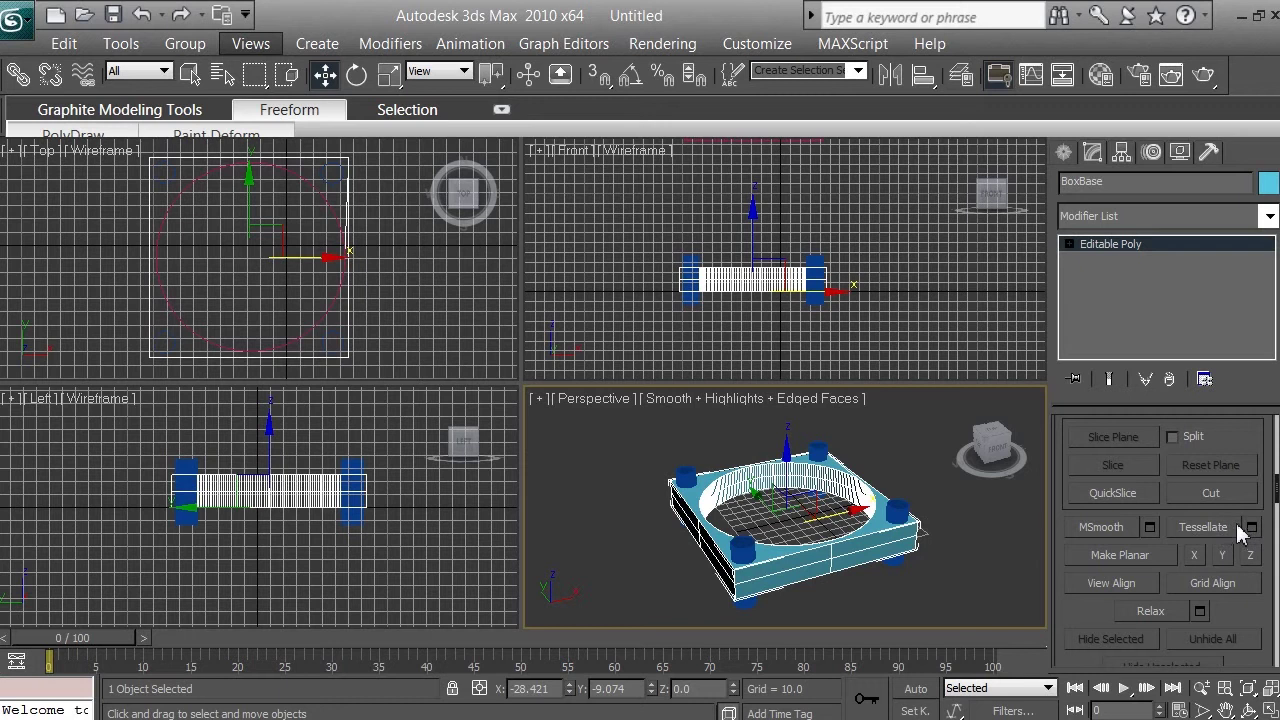
pyautogui.click(1272, 218)
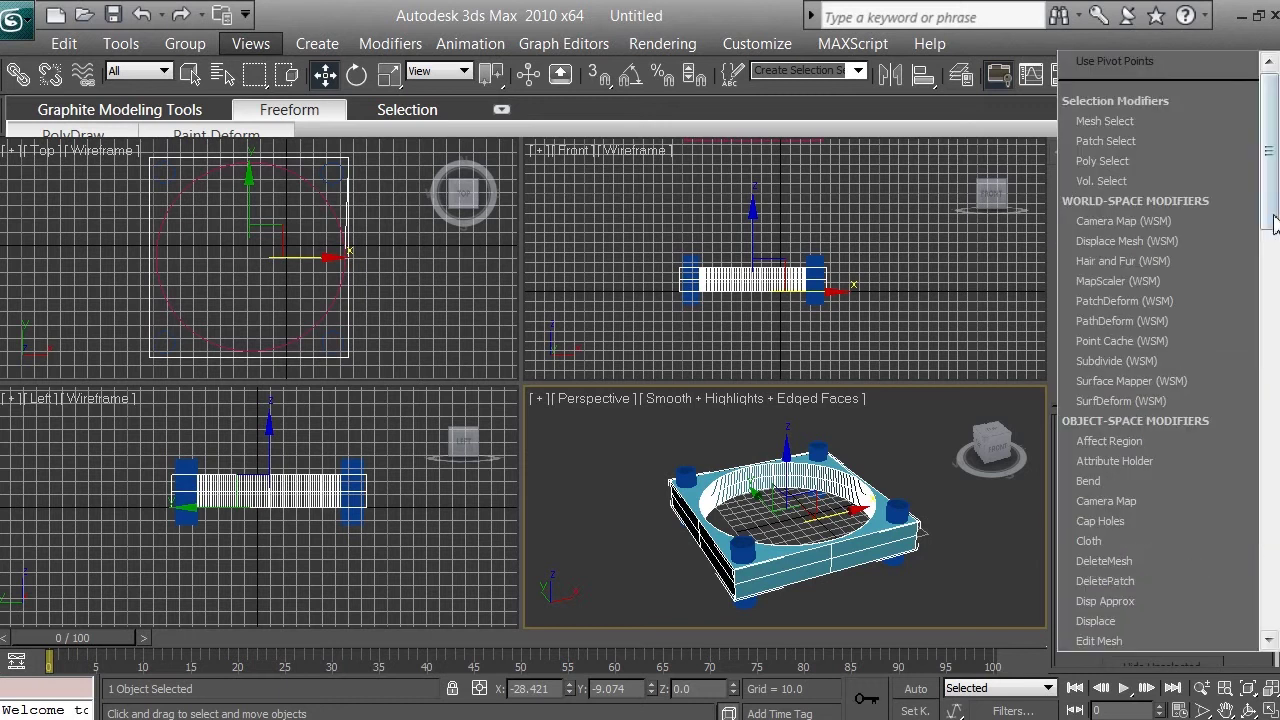
pyautogui.moveTo(1274, 218); pyautogui.dragTo(1272, 561)
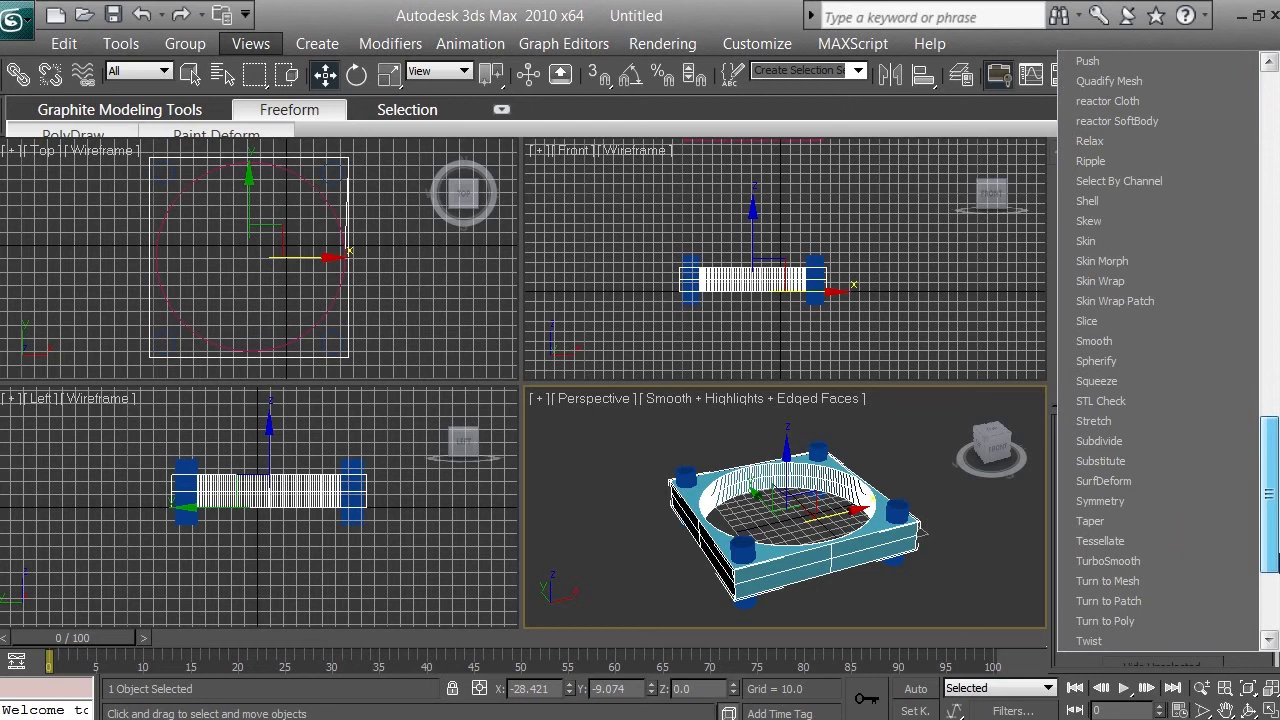
pyautogui.click(1100, 541)
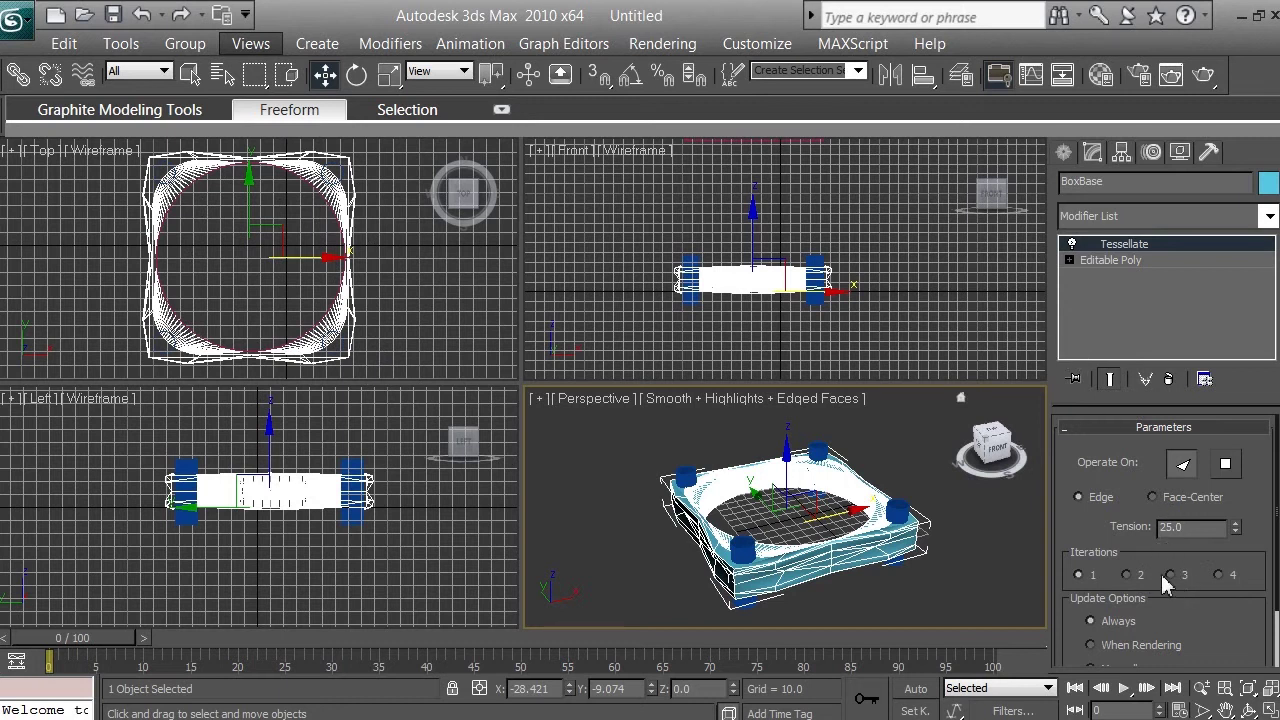
pyautogui.rightClick(1153, 250)
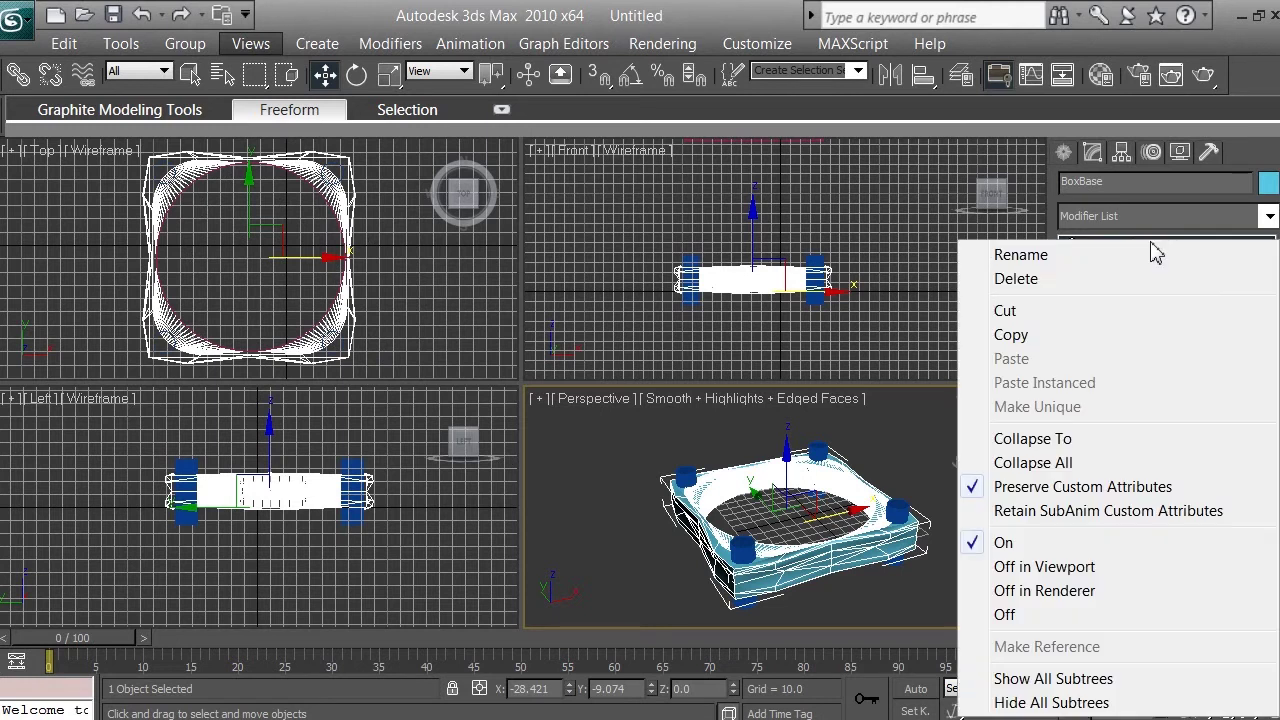
pyautogui.click(1017, 279)
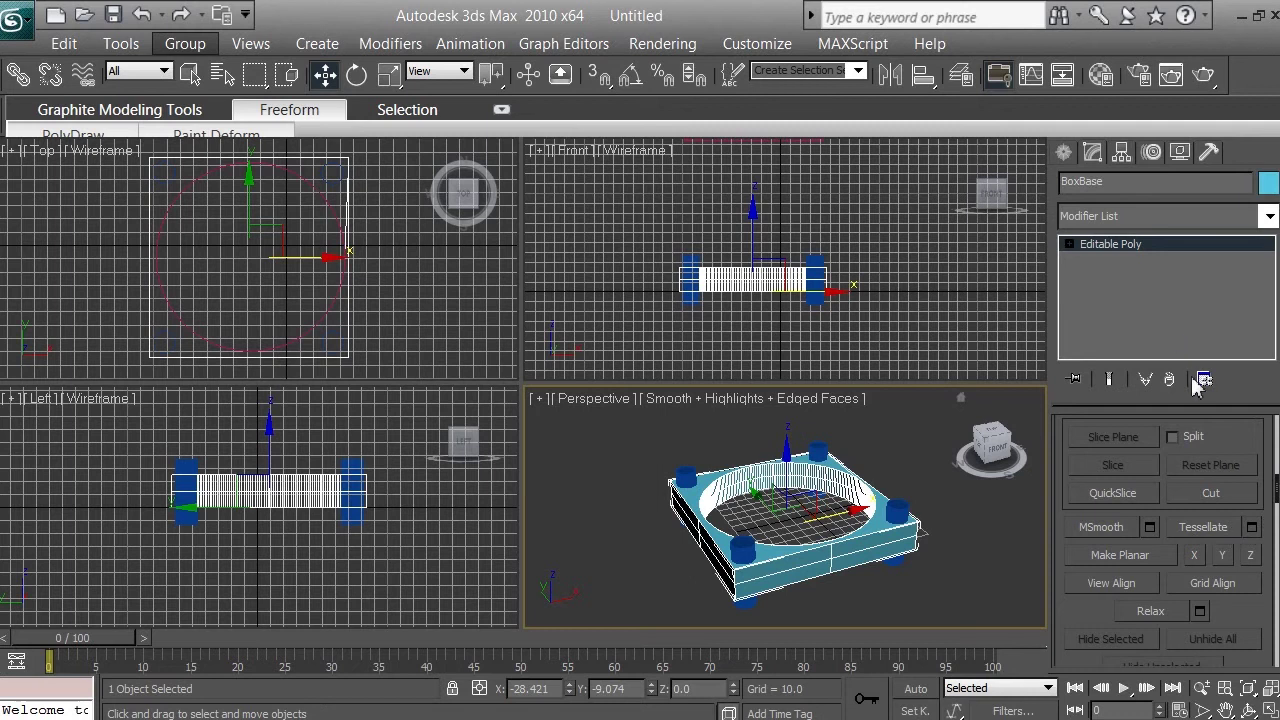
# Tessellate the BoxBase mesh using the Edge type with a tension of 0.0
pyautogui.click(1252, 528)
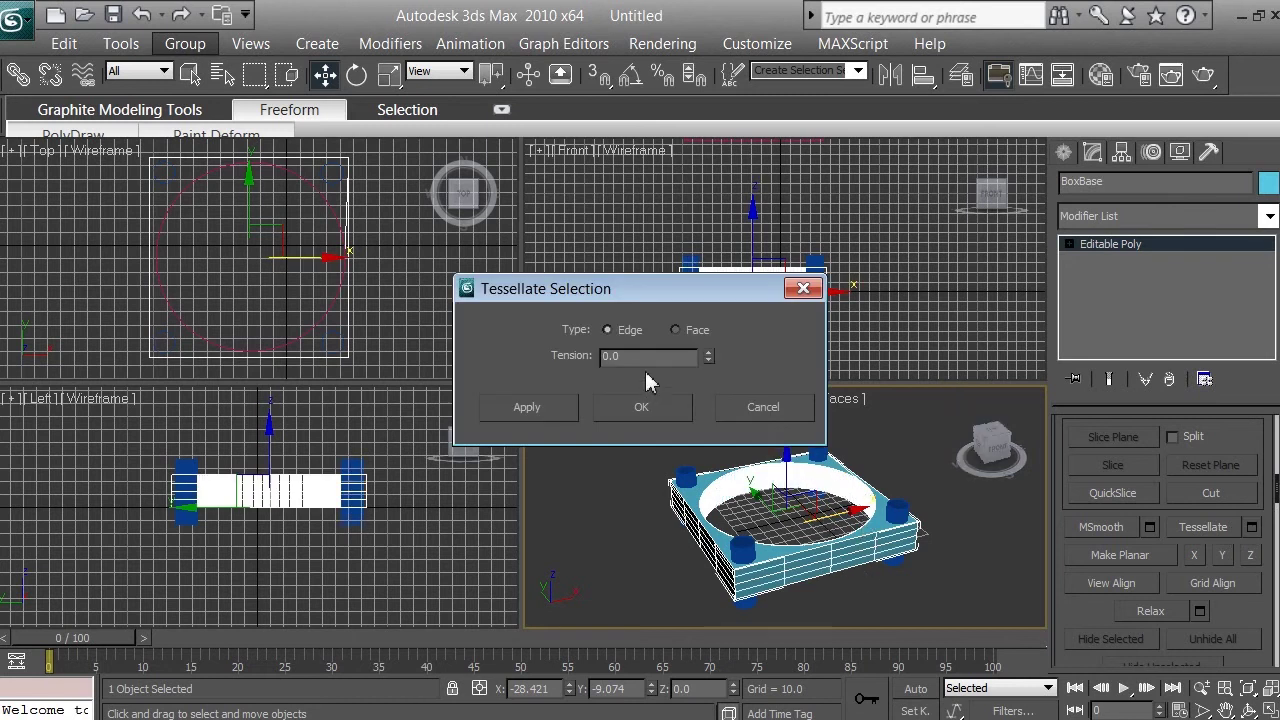
pyautogui.click(645, 410)
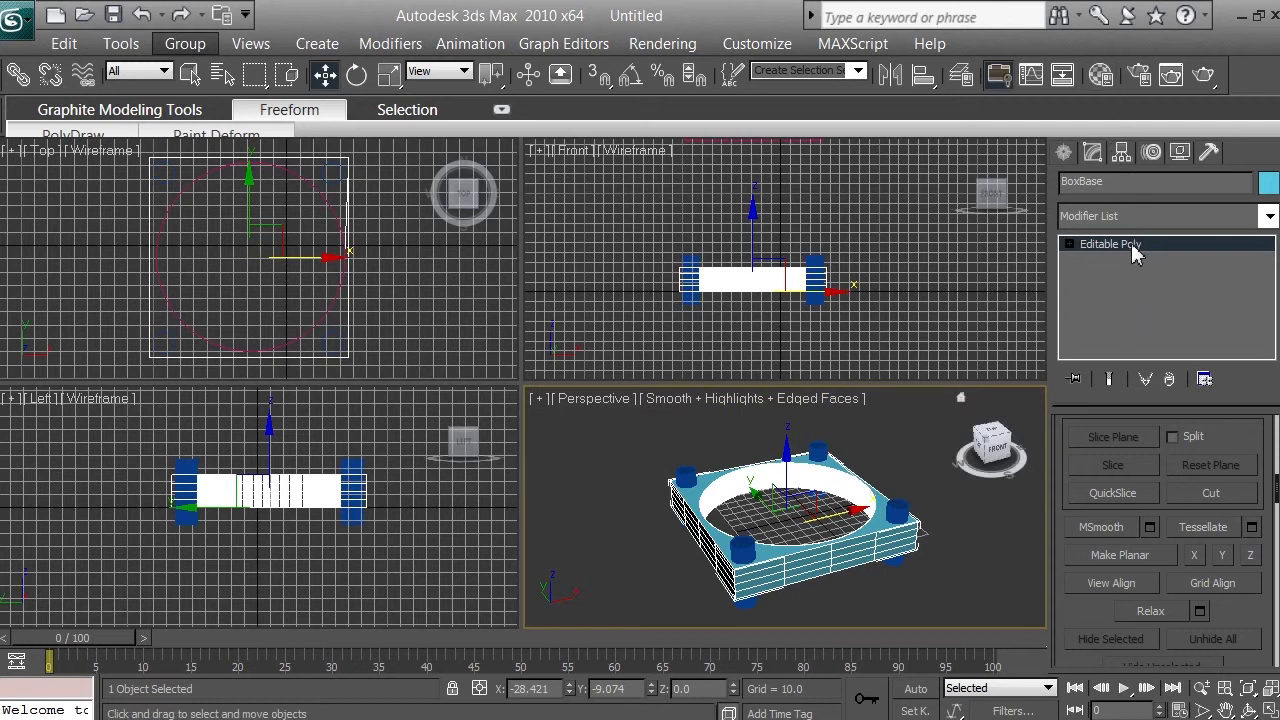
# Subtract the right corner cylinder (perspective view) from BoxBase with a Boolean, and convert BoxBase back to an Editable Poly
pyautogui.click(1063, 155)
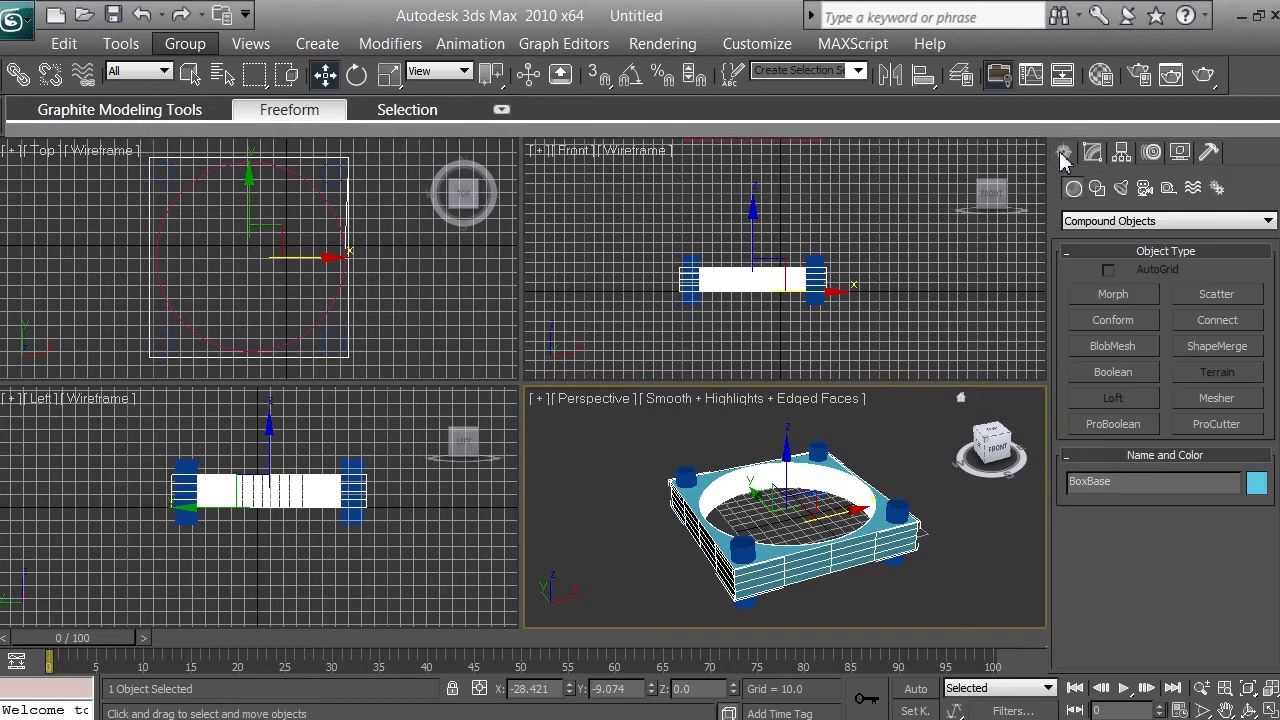
pyautogui.click(1124, 373)
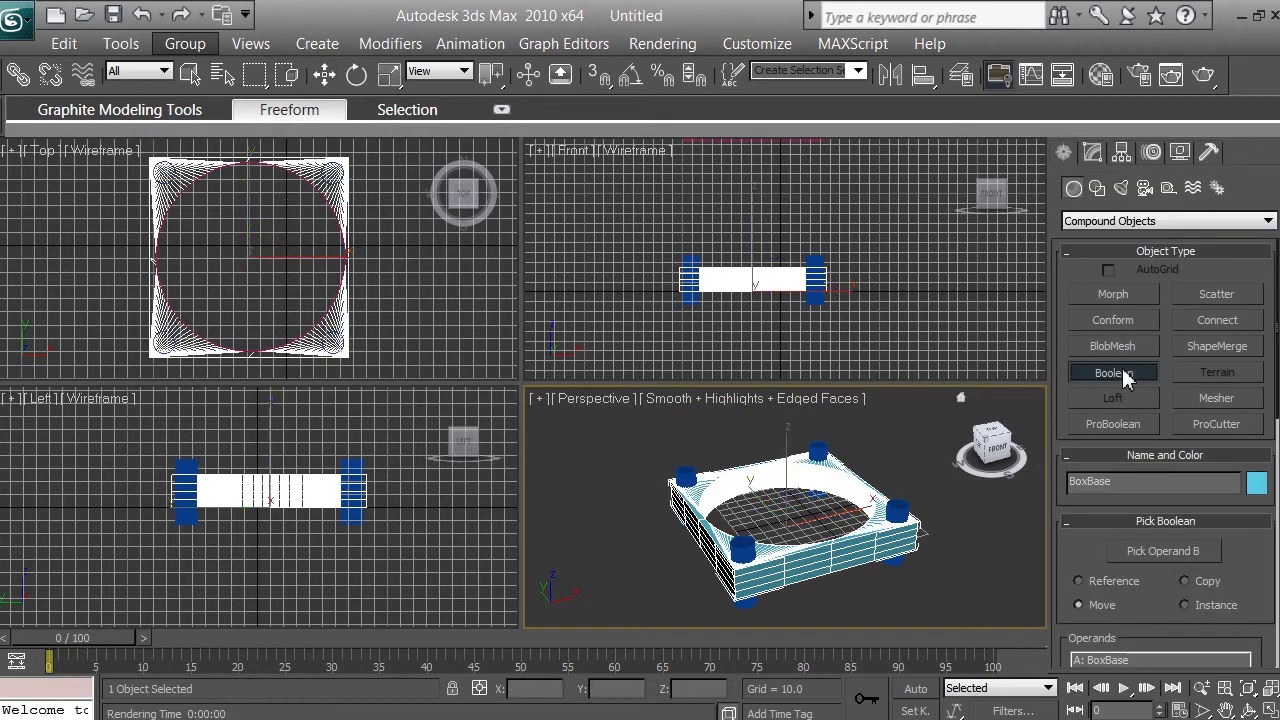
pyautogui.click(1176, 551)
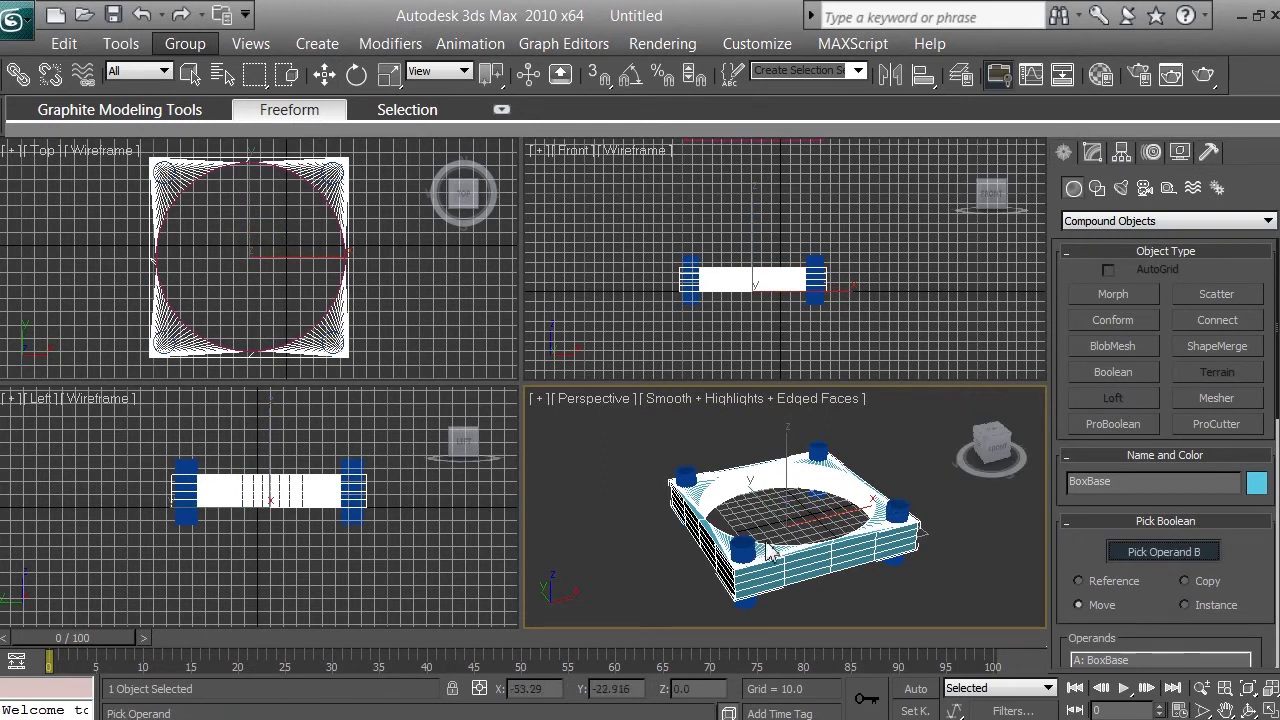
pyautogui.click(898, 512)
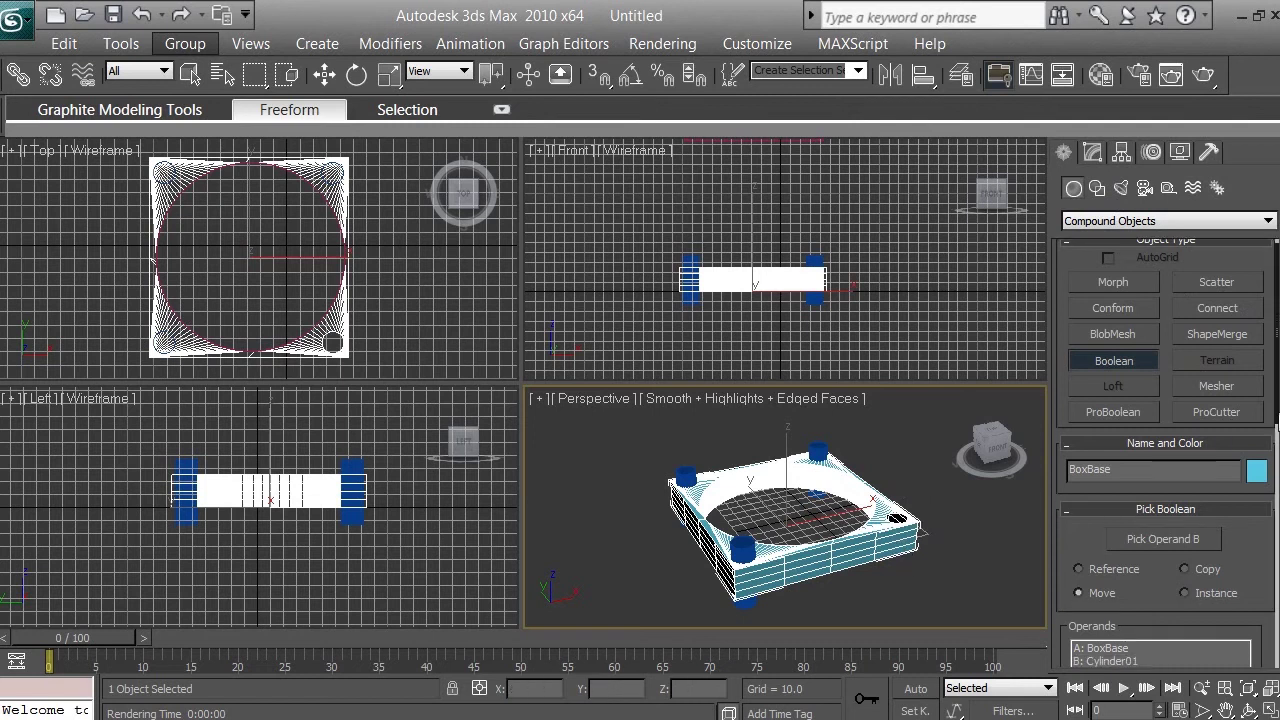
pyautogui.moveTo(1276, 415); pyautogui.dragTo(1276, 582)
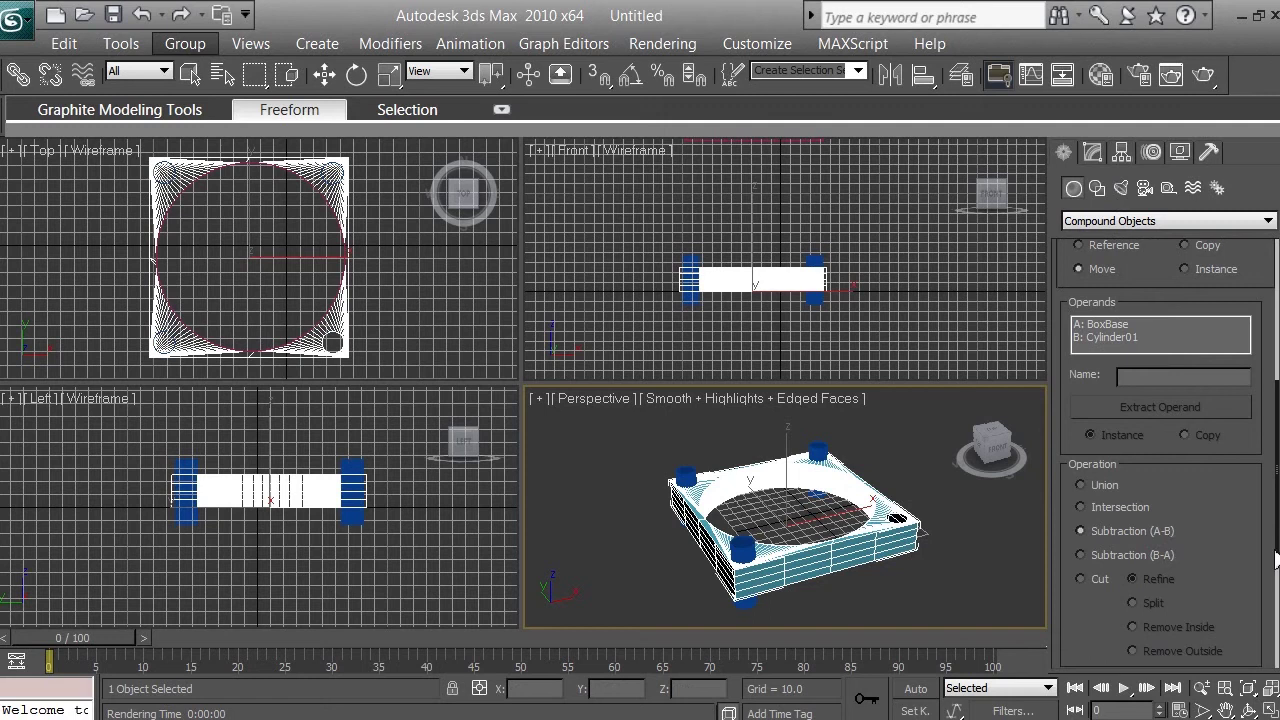
pyautogui.moveTo(1276, 562); pyautogui.dragTo(1276, 398)
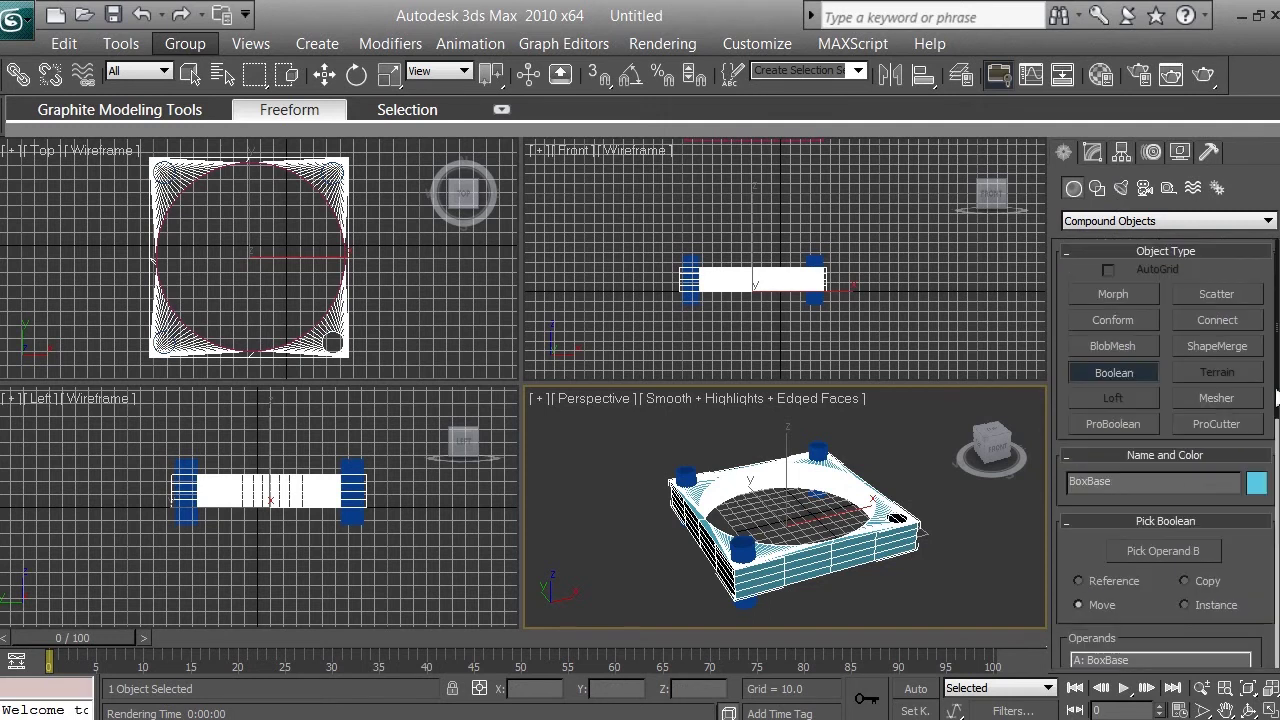
pyautogui.click(1097, 153)
pyautogui.rightClick(1111, 244)
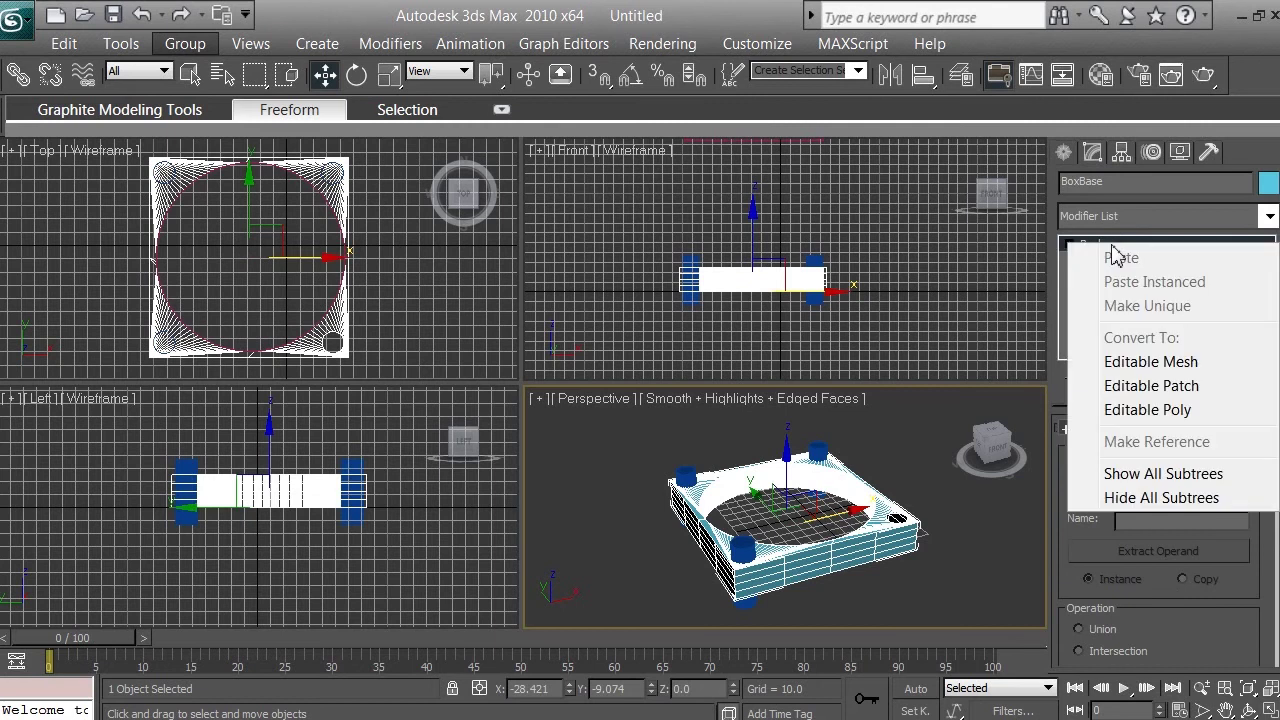
pyautogui.click(1147, 410)
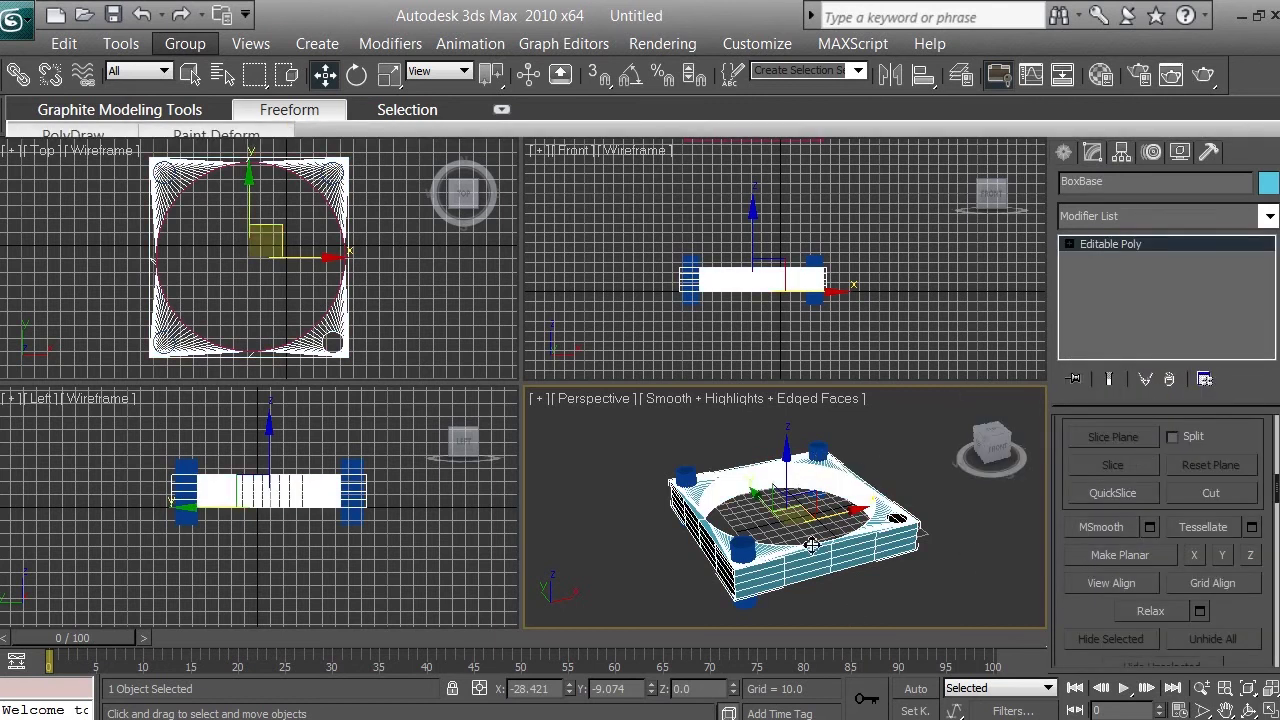
# Subtract the front corner cylinder (perspective view) from BoxBase with another Boolean, and convert the result to an Editable Poly
pyautogui.click(1065, 154)
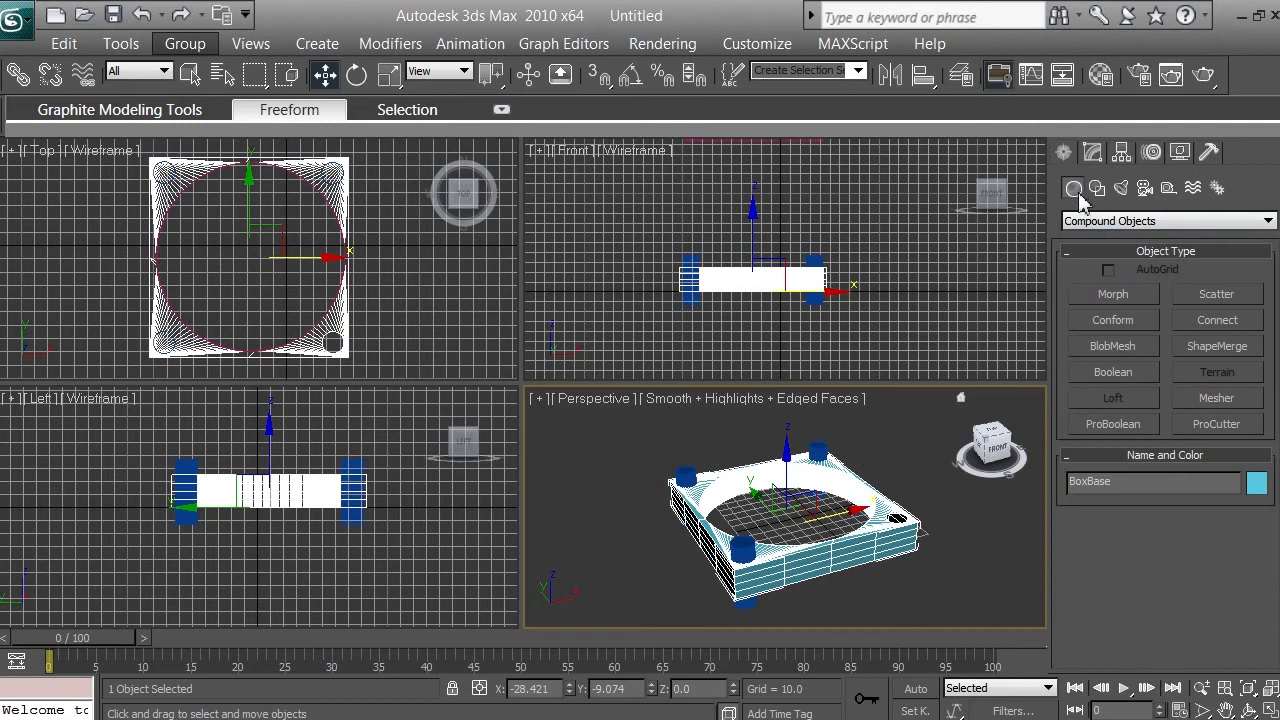
pyautogui.click(1094, 221)
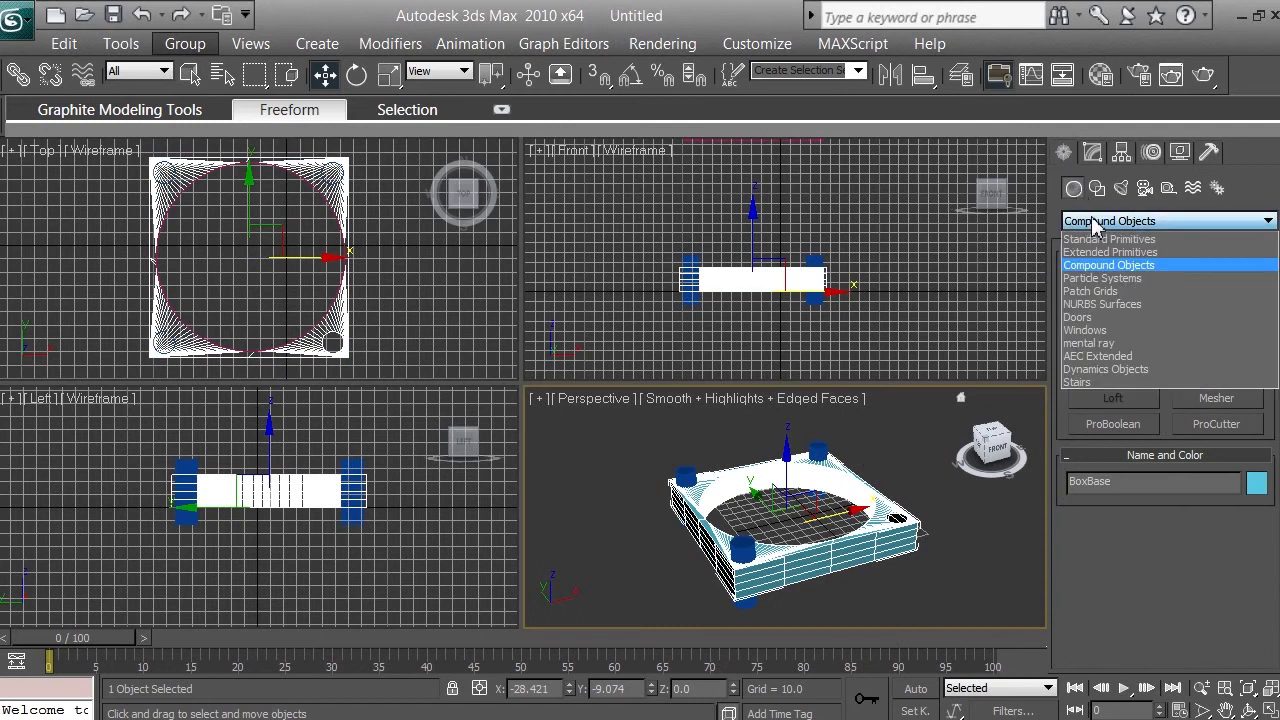
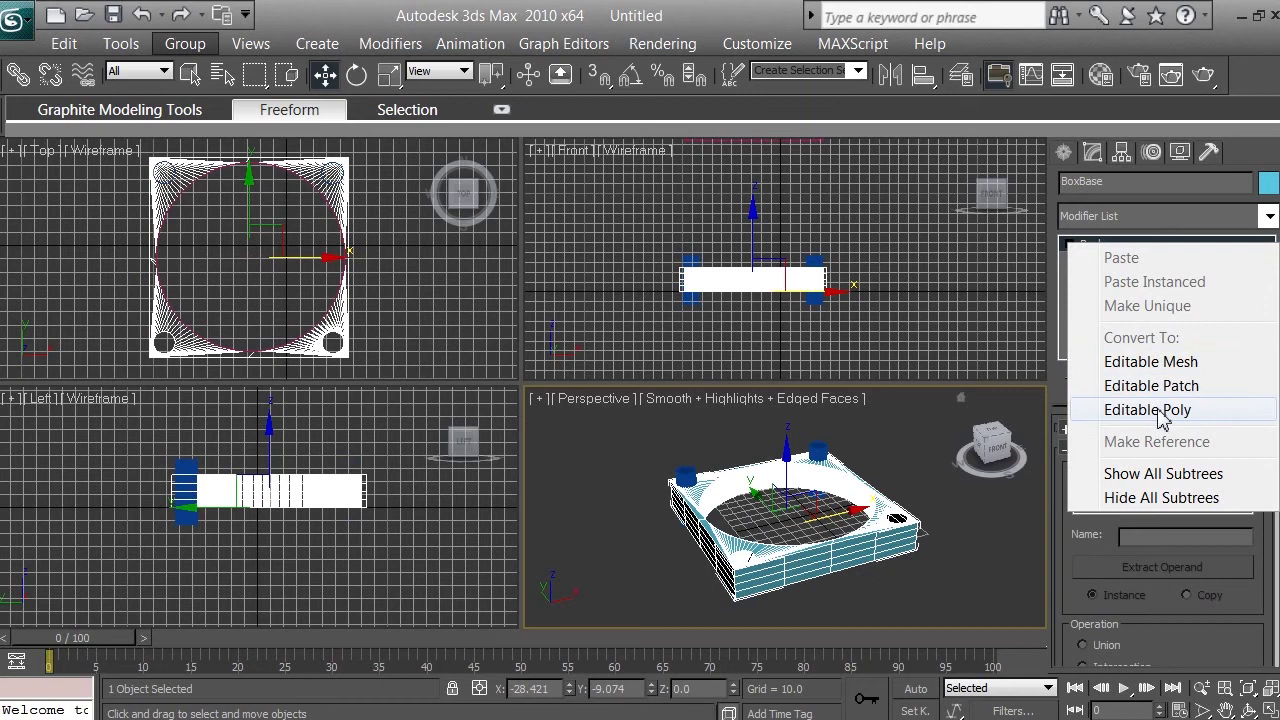
pyautogui.click(1150, 410)
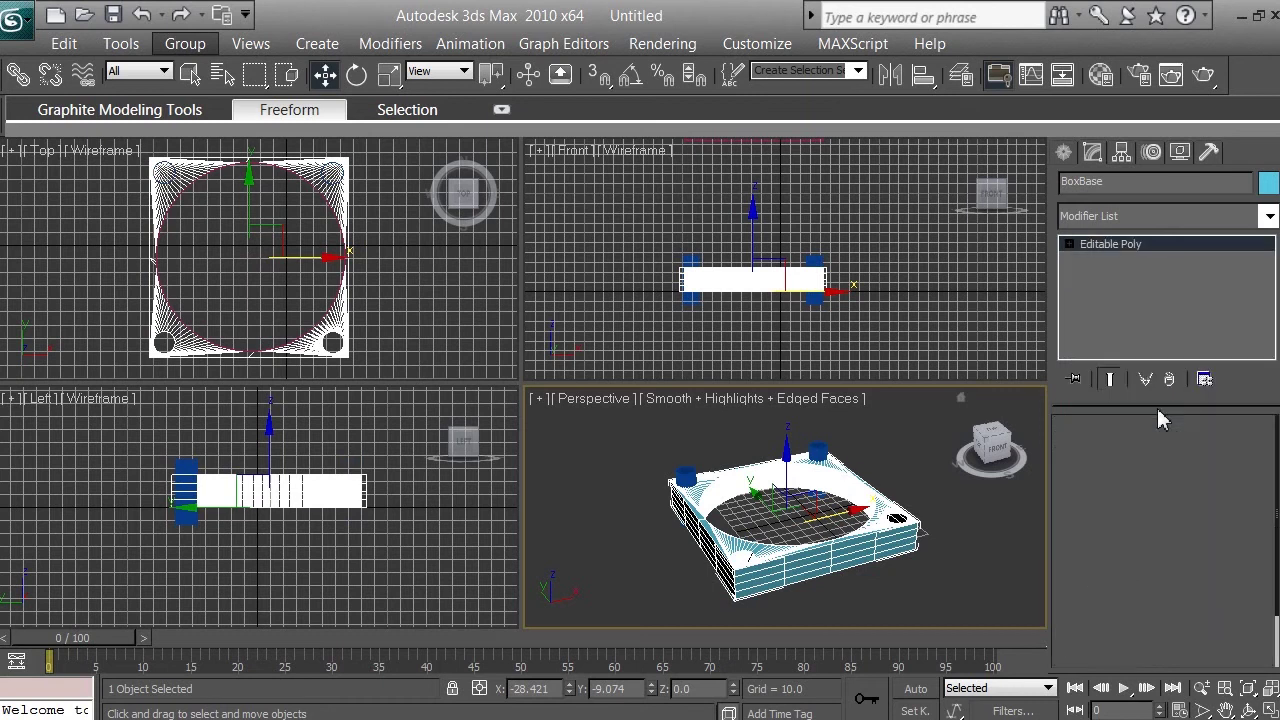
# Cut the left corner hole in BoxBase by Boolean-subtracting the cylinder there, and convert the result to an Editable Poly
pyautogui.click(1064, 154)
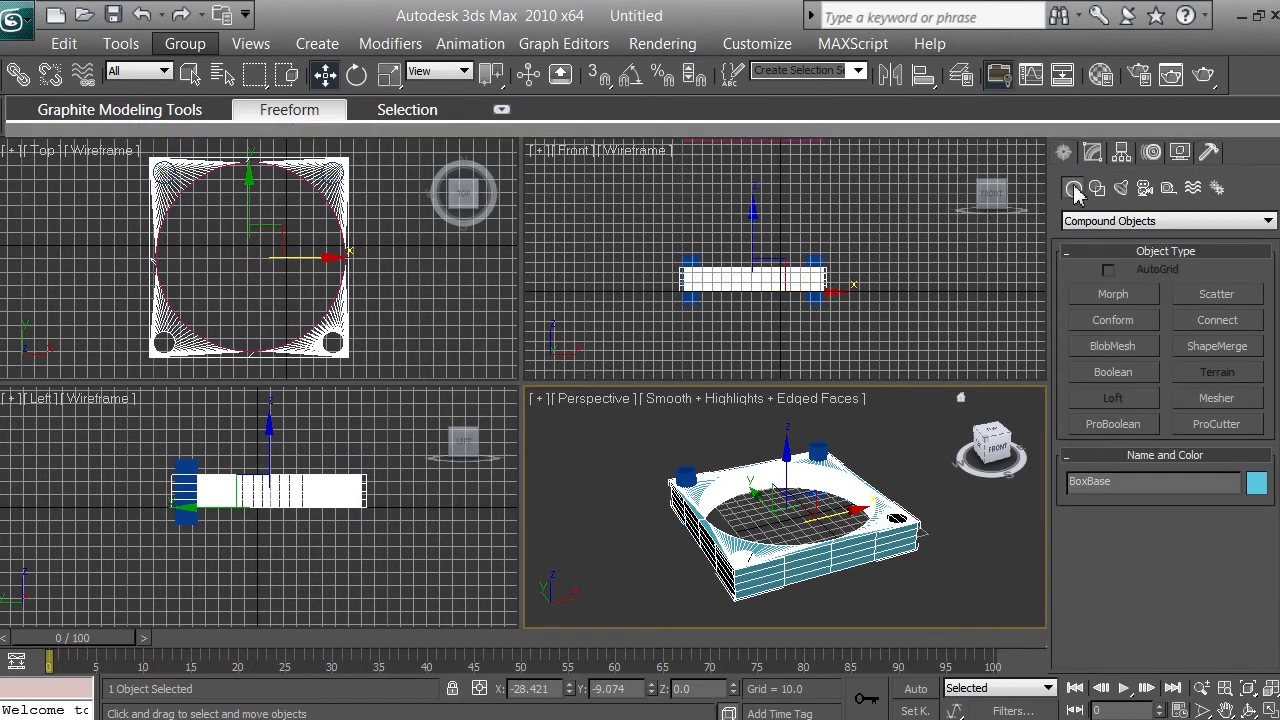
pyautogui.click(1095, 222)
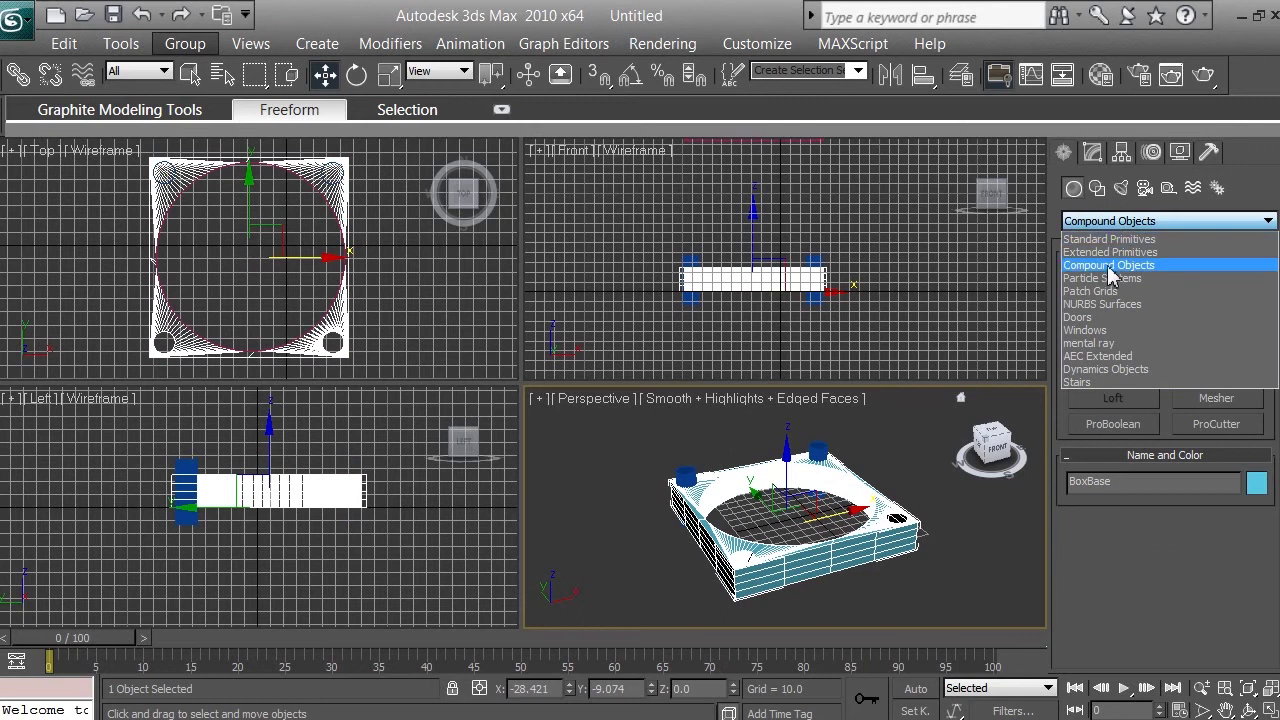
pyautogui.click(1109, 267)
pyautogui.click(1125, 370)
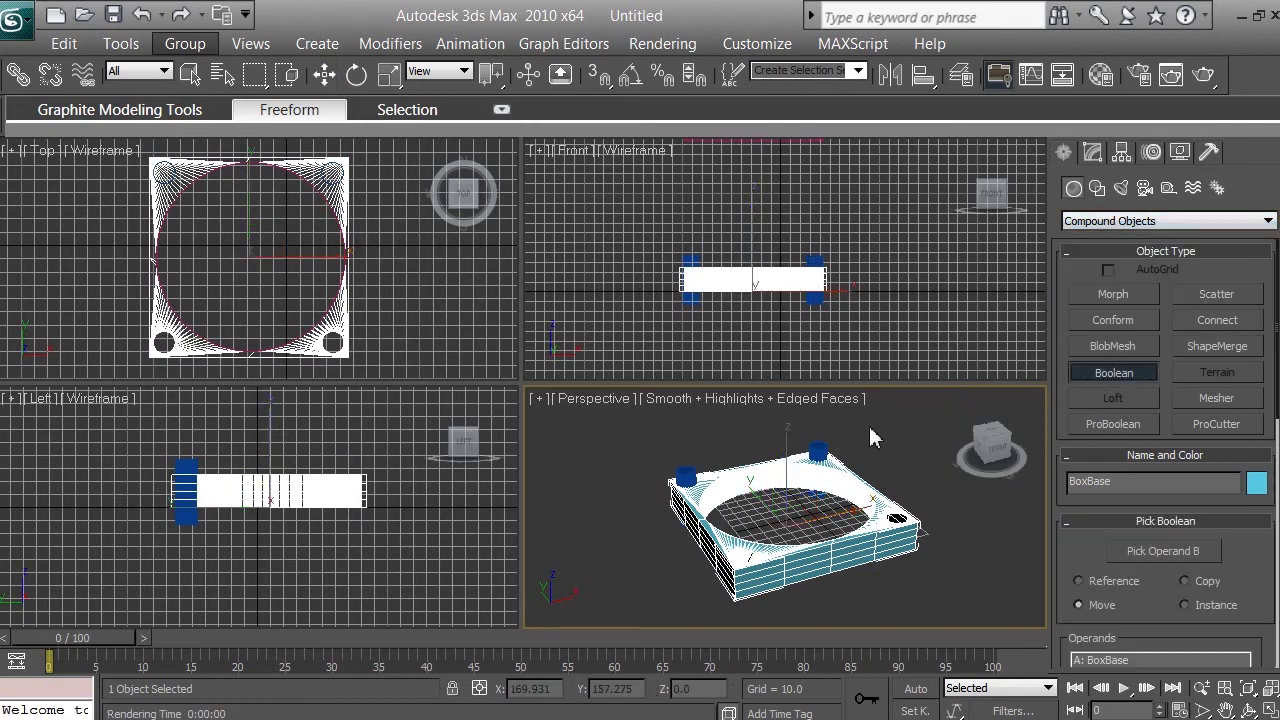
pyautogui.click(1170, 553)
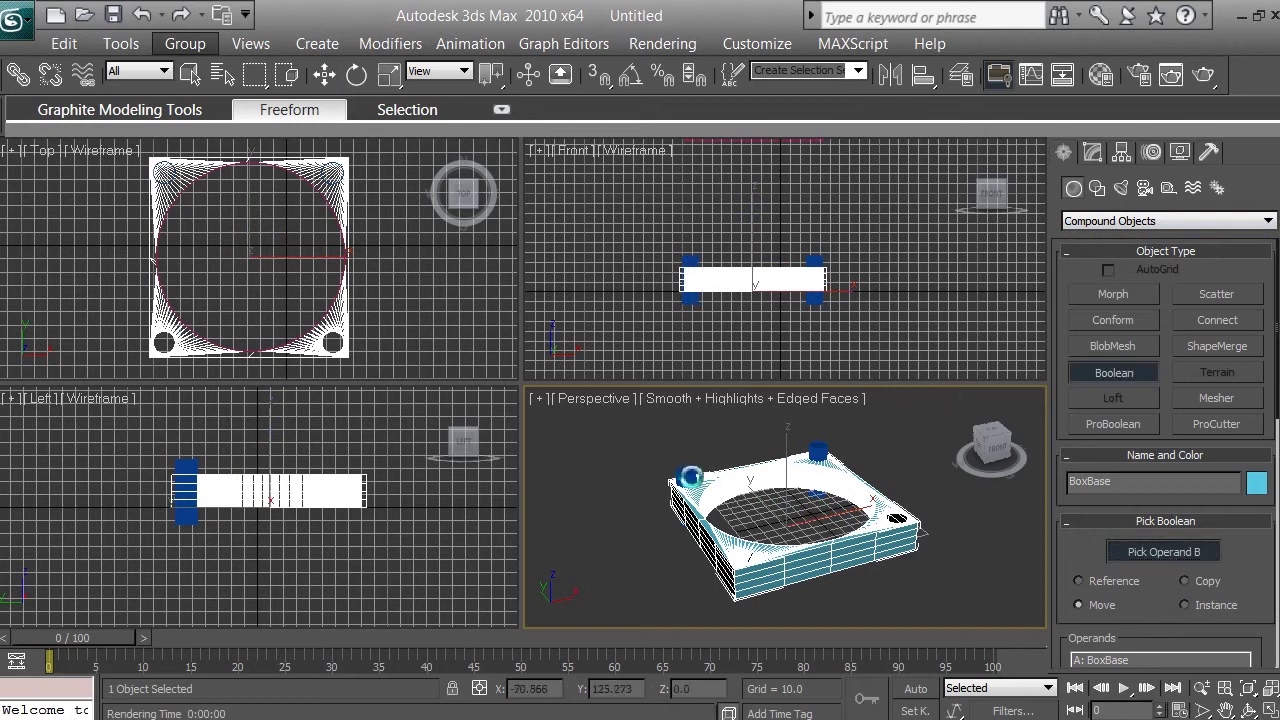
pyautogui.click(690, 478)
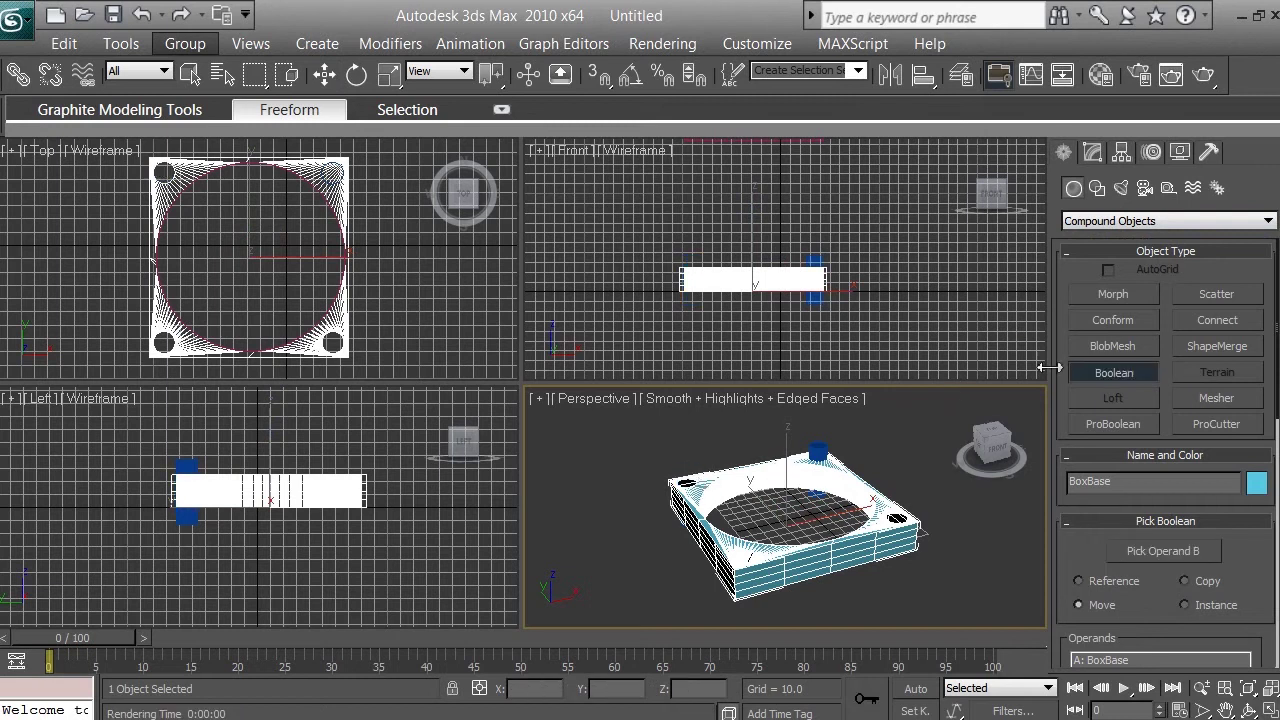
pyautogui.click(1092, 152)
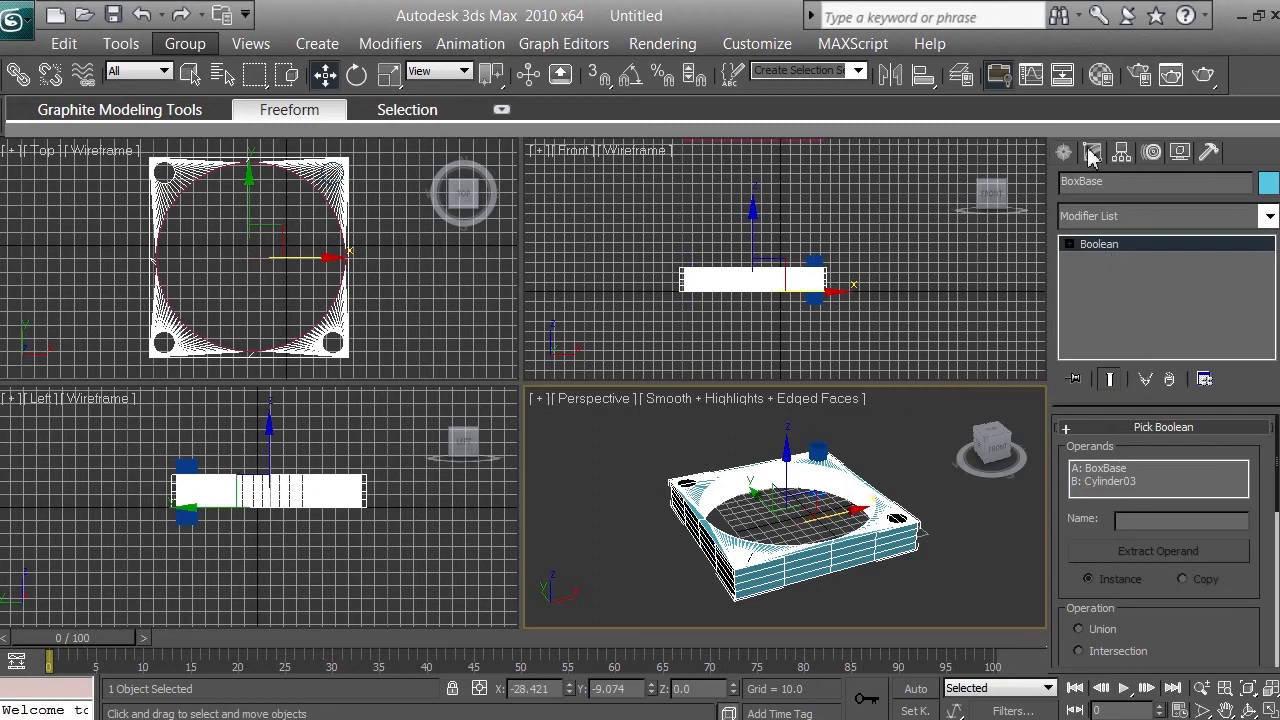
pyautogui.rightClick(1112, 248)
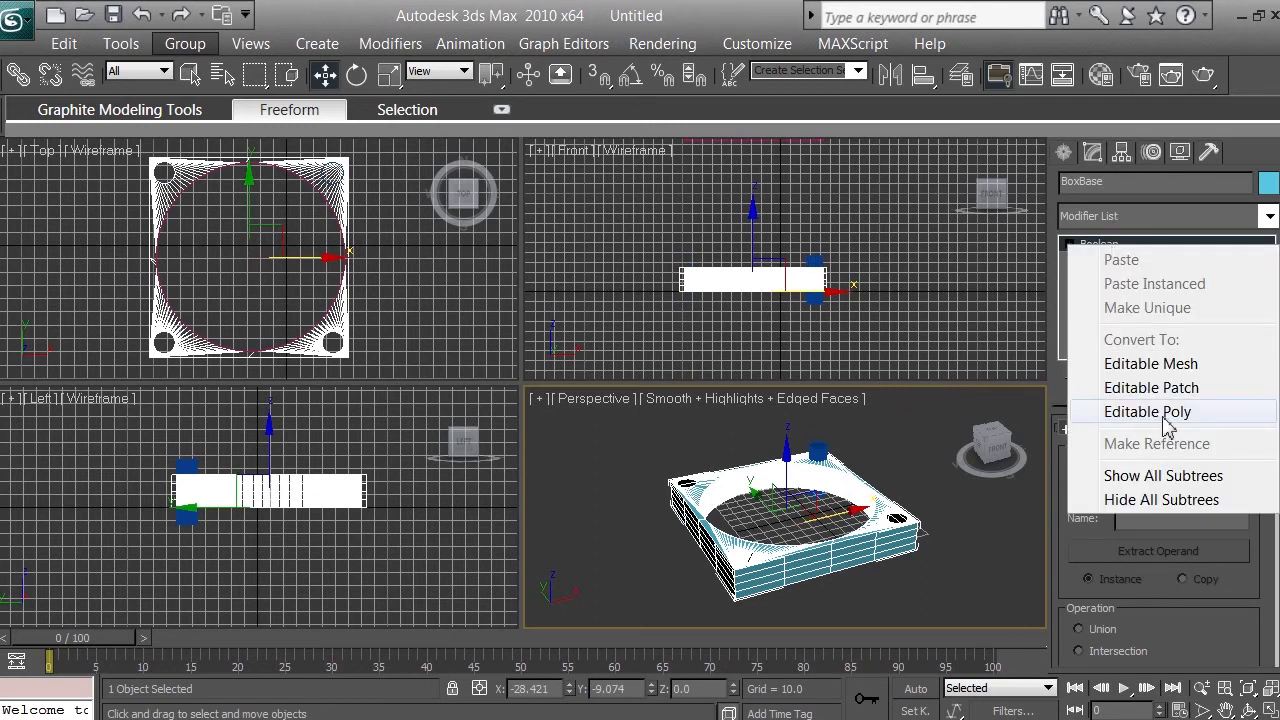
pyautogui.click(1150, 411)
# Boolean-subtract the remaining rear corner cylinder from BoxBase, and convert the base to an Editable Poly
pyautogui.click(1065, 152)
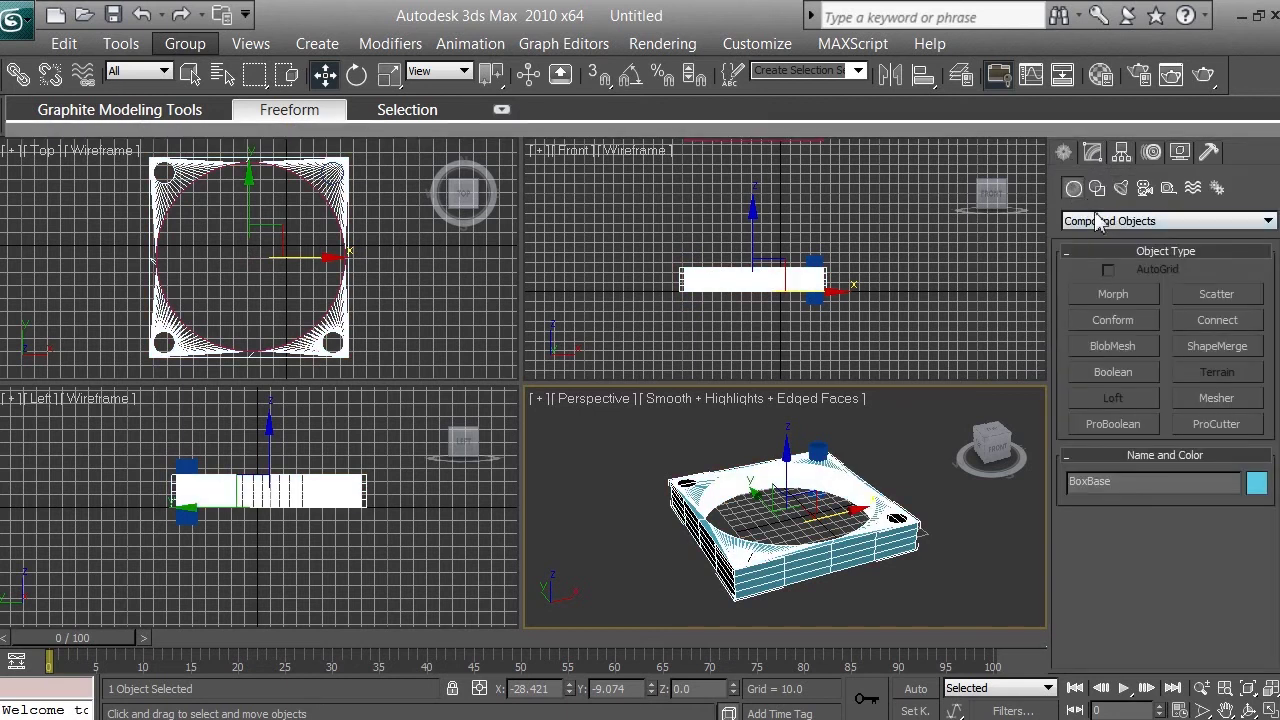
pyautogui.click(1100, 221)
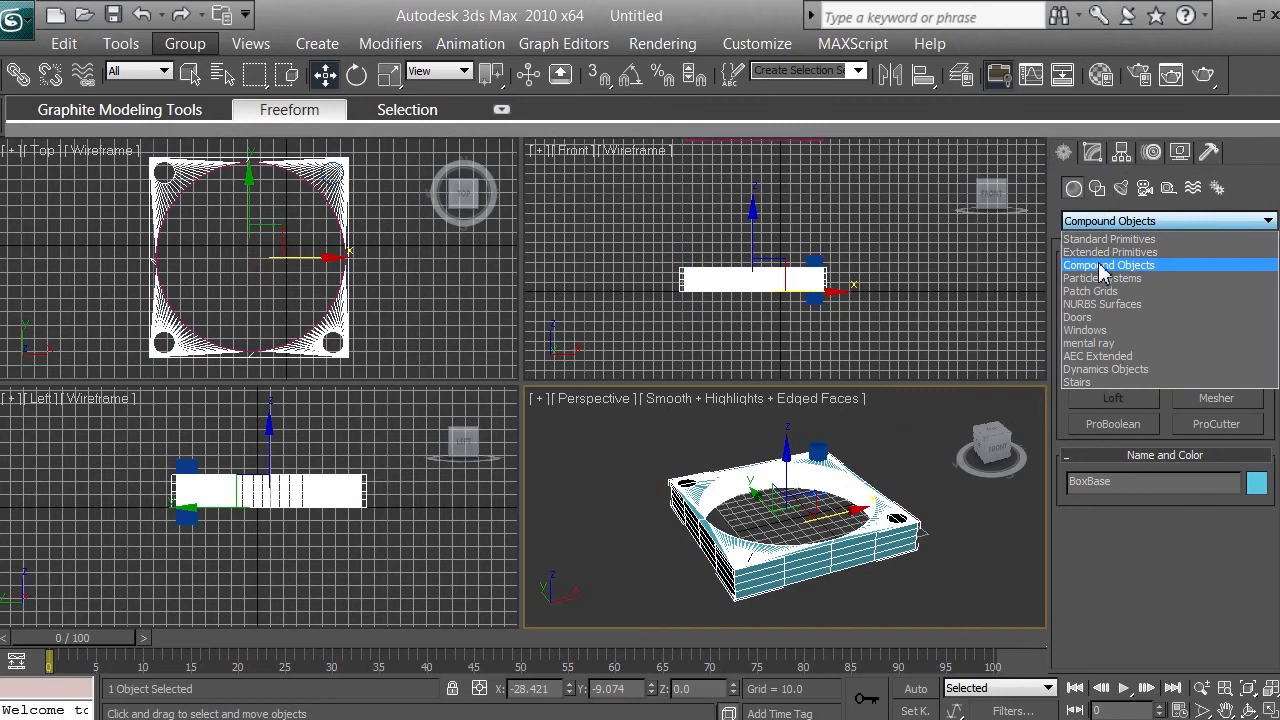
pyautogui.click(1103, 266)
pyautogui.click(1115, 374)
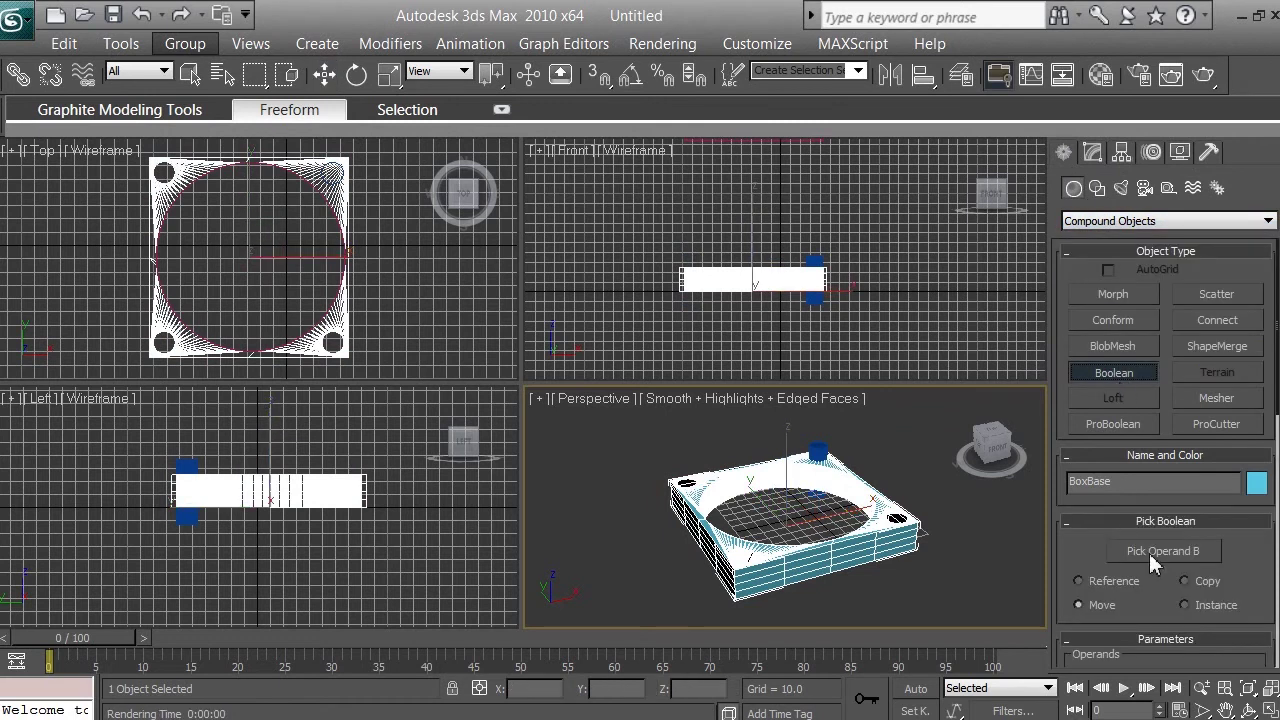
pyautogui.click(1155, 560)
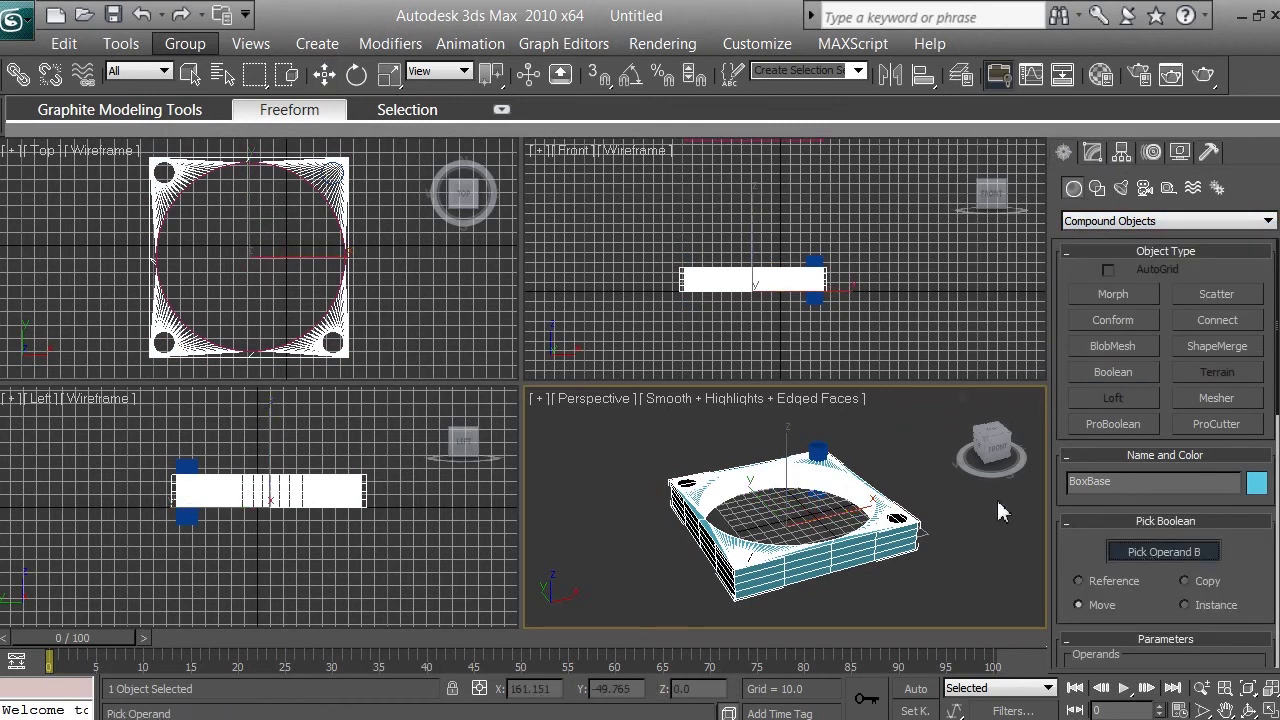
pyautogui.click(818, 452)
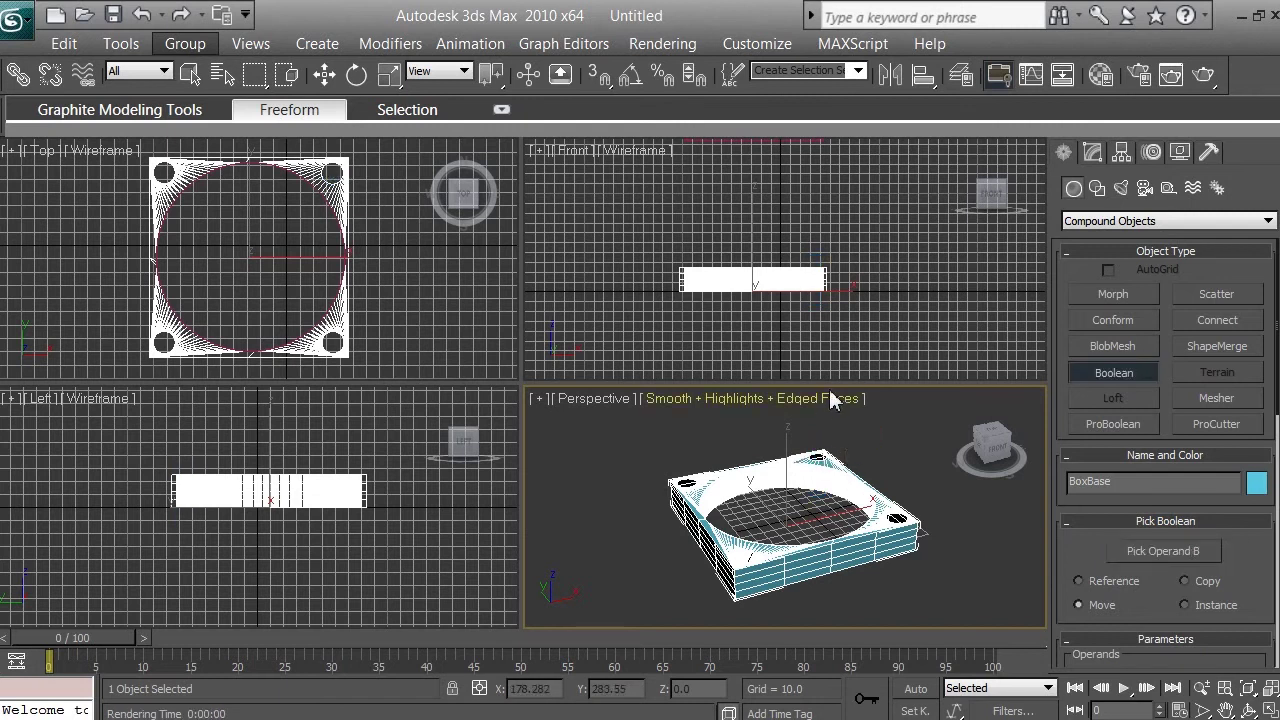
pyautogui.click(1096, 157)
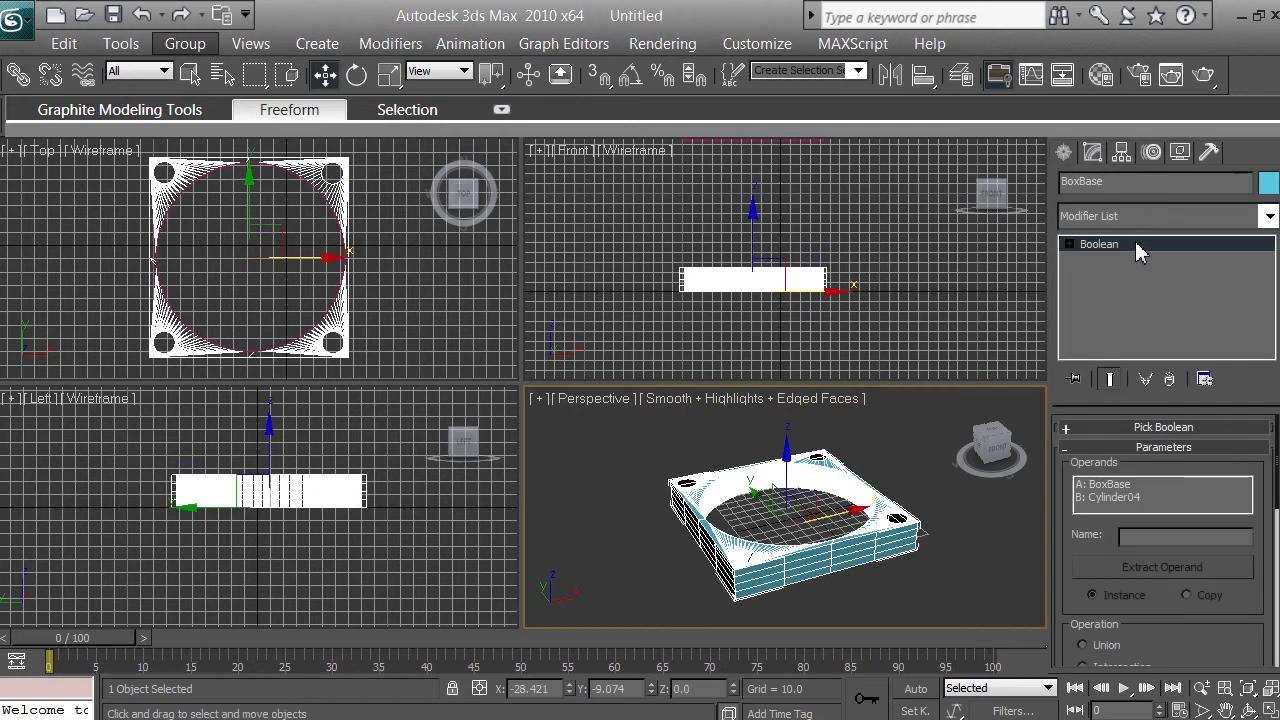
pyautogui.rightClick(1140, 248)
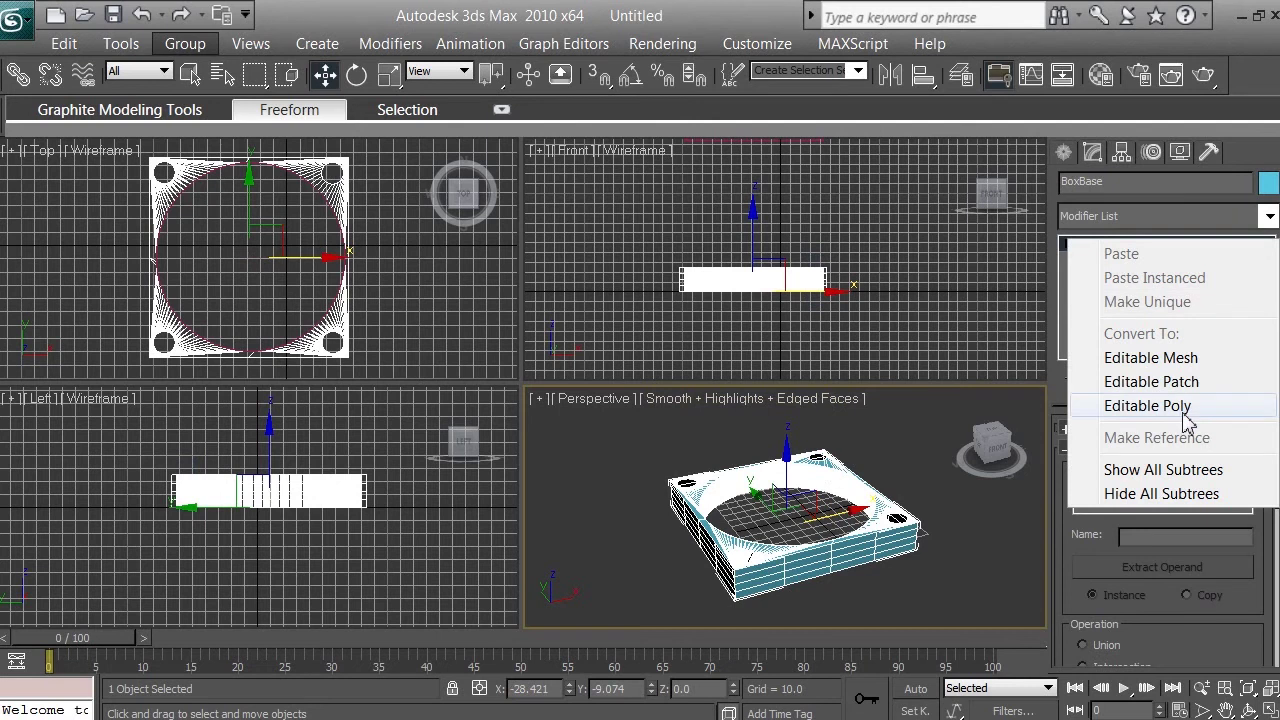
pyautogui.click(1150, 406)
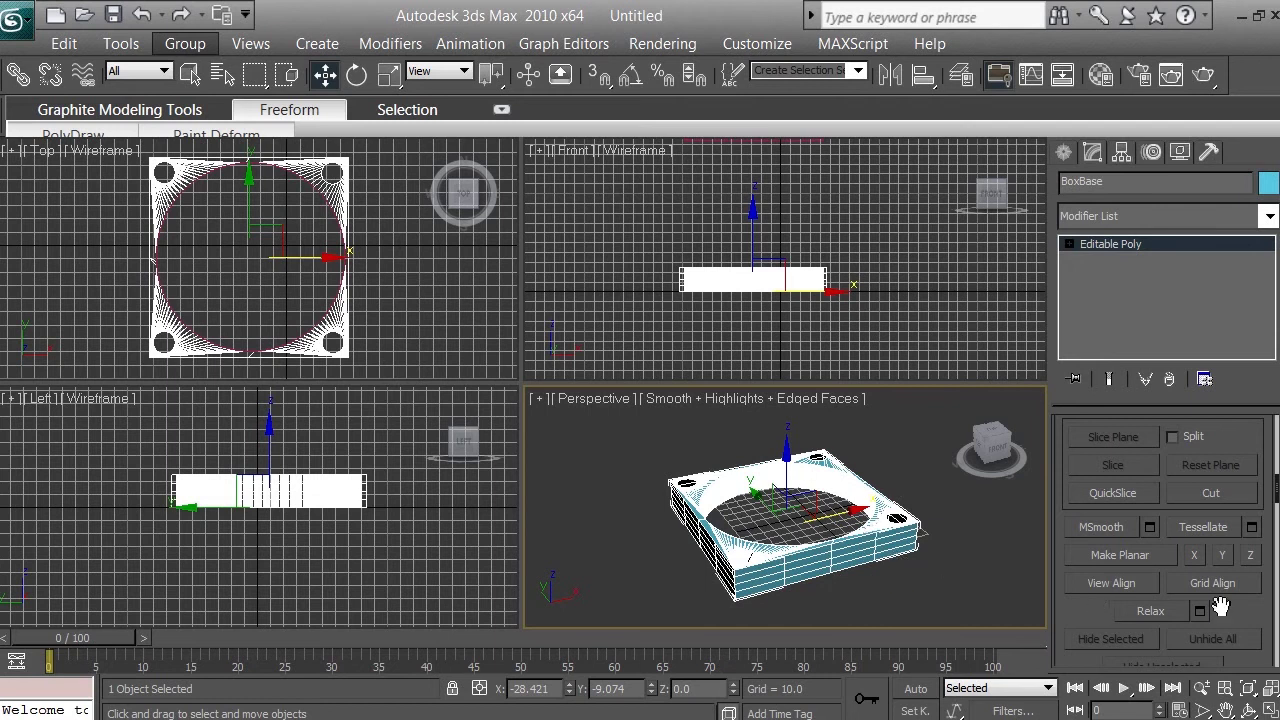
pyautogui.click(1249, 709)
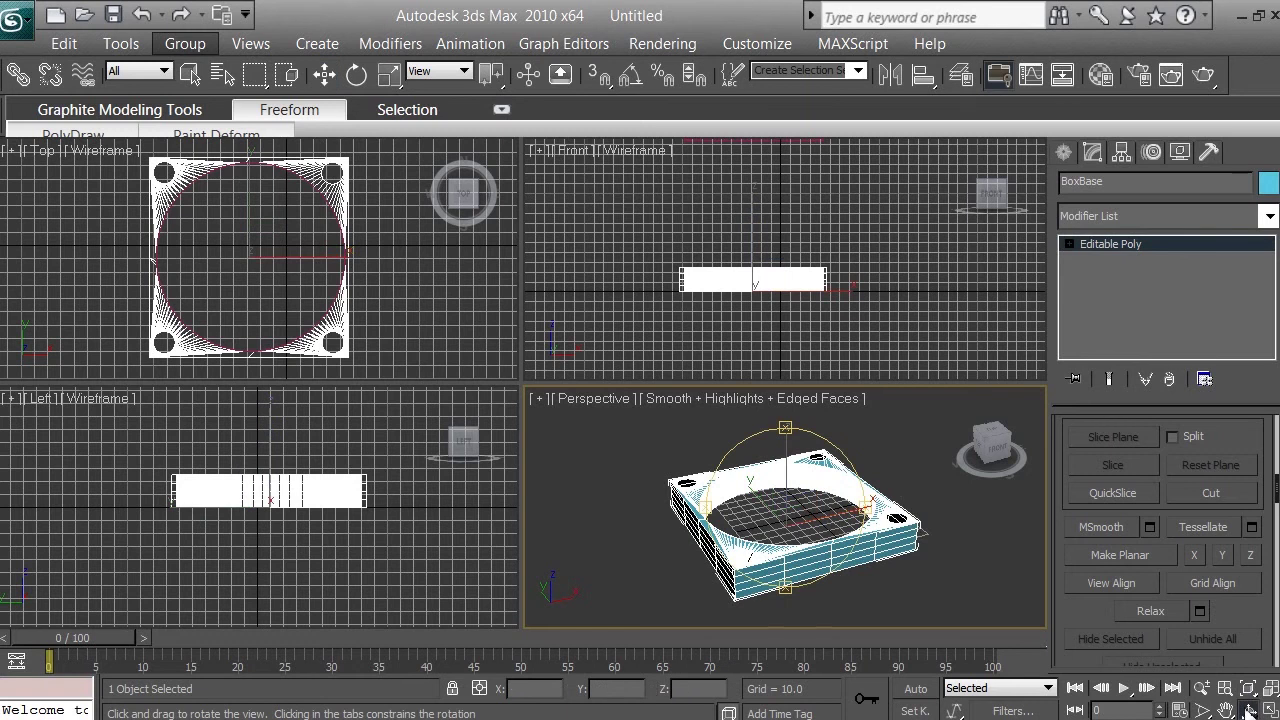
# Render the perspective view from a higher angle to inspect the corner holes in BoxBase, and close the render
pyautogui.moveTo(785, 428); pyautogui.dragTo(798, 458)
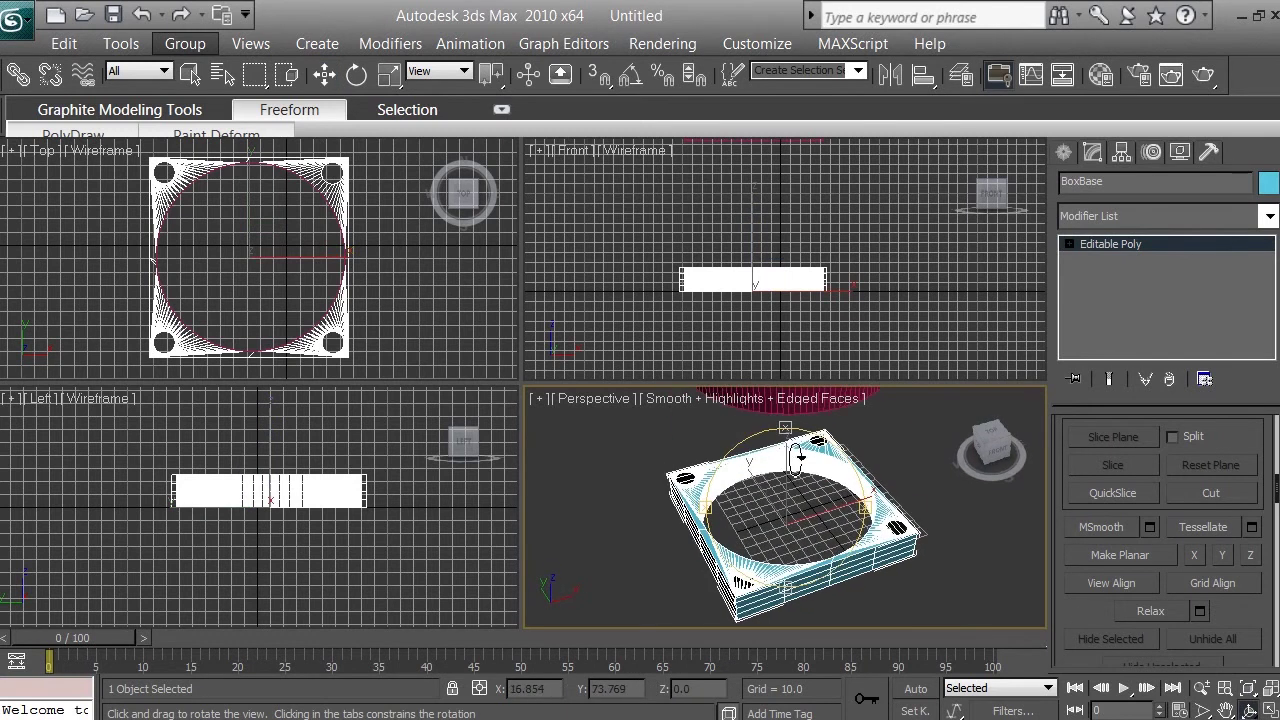
pyautogui.moveTo(873, 509)
pyautogui.mouseDown()
pyautogui.moveTo(690, 505)
pyautogui.moveTo(928, 497)
pyautogui.moveTo(820, 520)
pyautogui.moveTo(876, 514)
pyautogui.mouseUp()
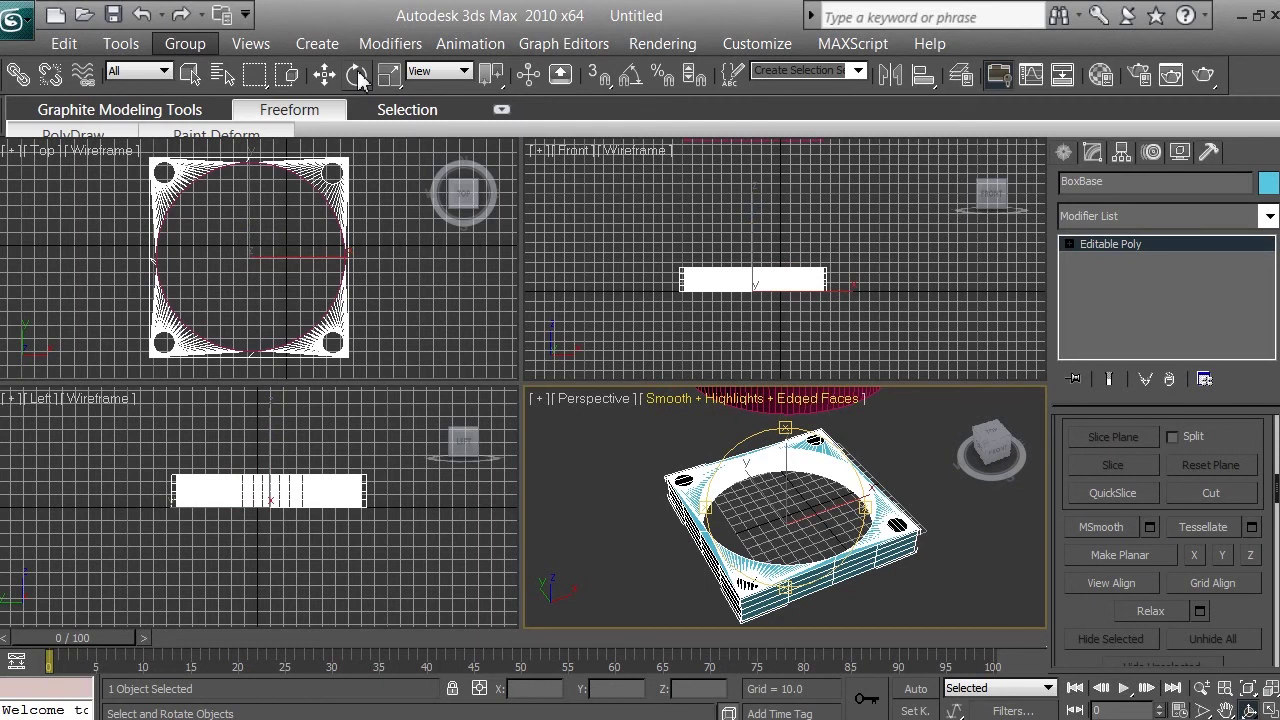
pyautogui.moveTo(869, 508); pyautogui.dragTo(882, 462)
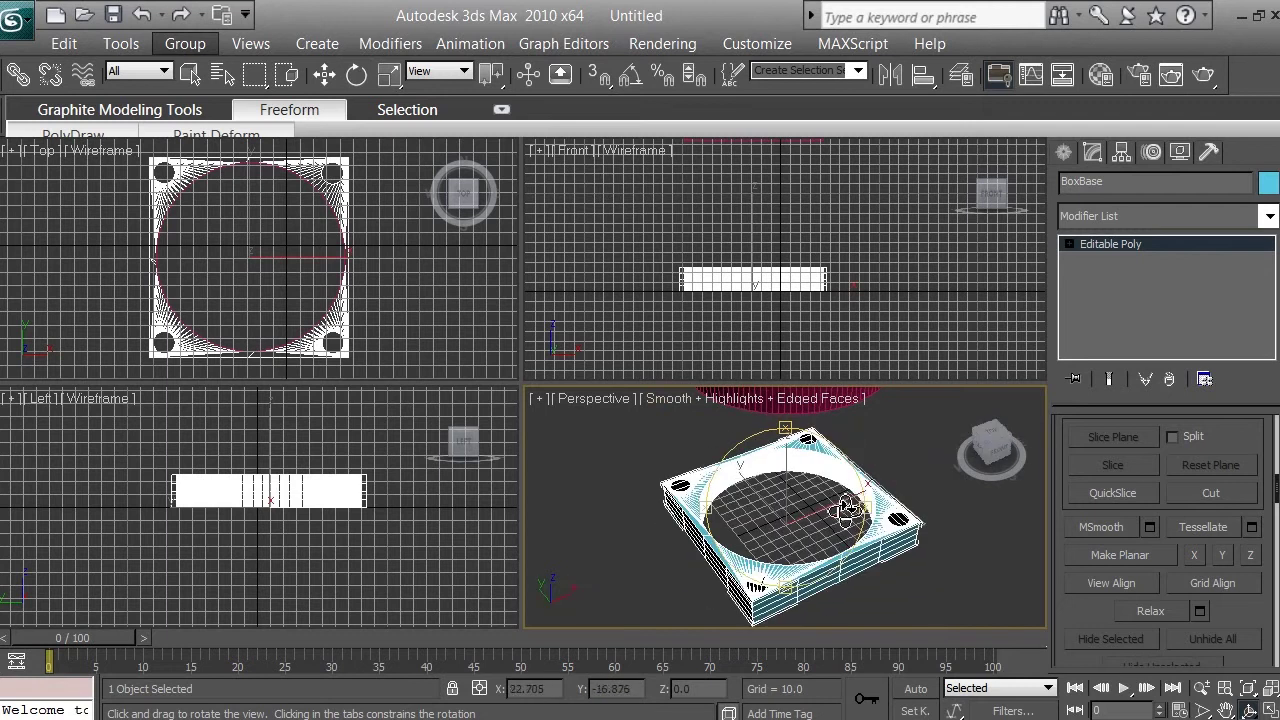
pyautogui.click(680, 48)
pyautogui.click(770, 14)
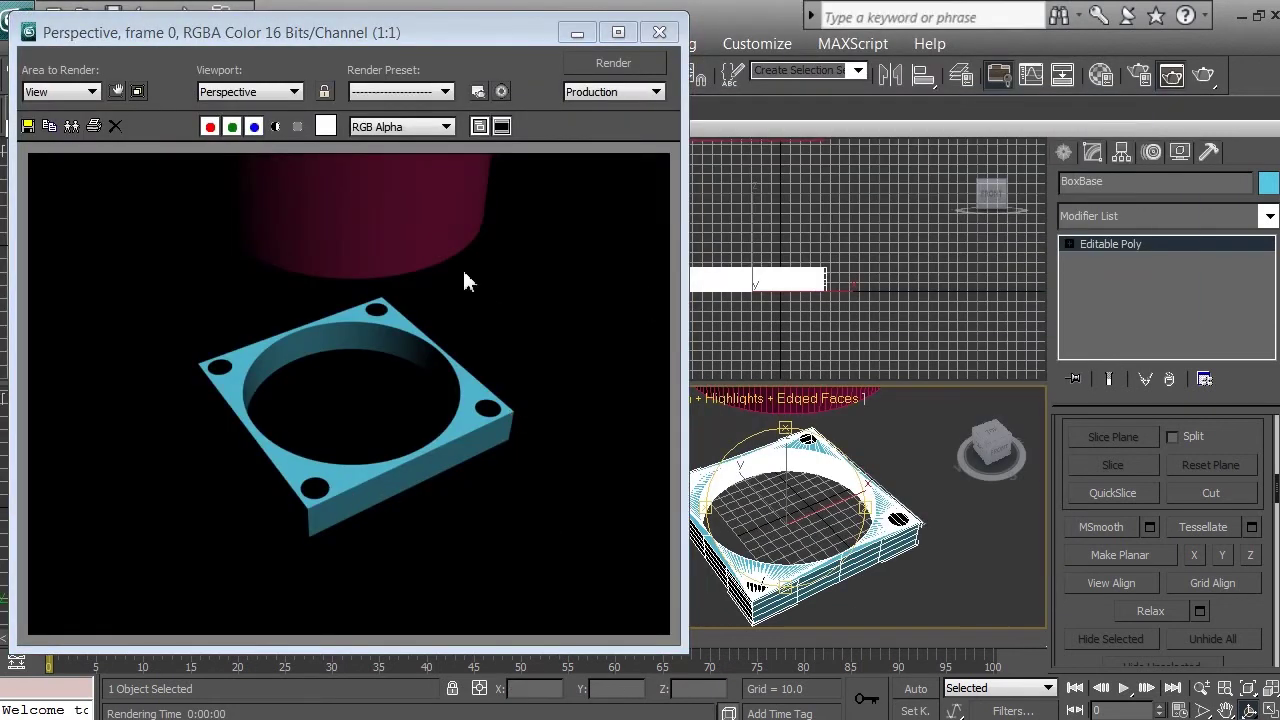
pyautogui.click(658, 38)
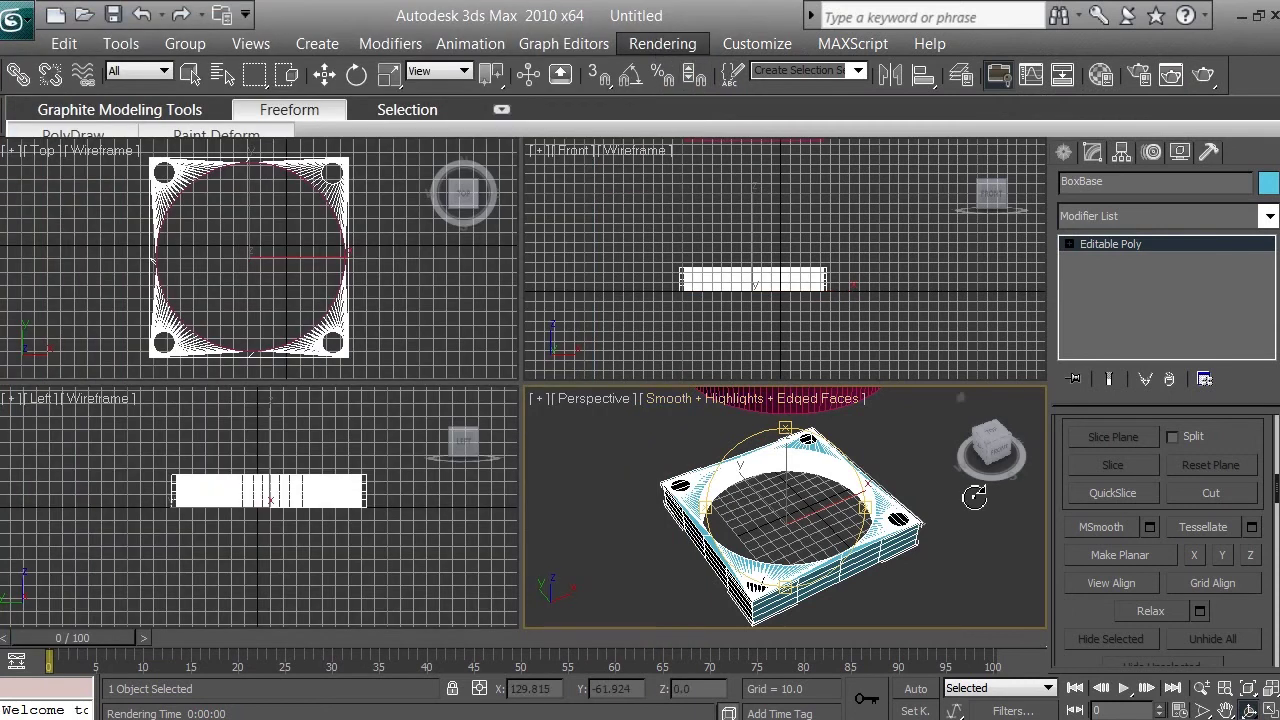
# Select BaseCylinder in the front view and lower it onto BoxBase, to about Z 85.8
pyautogui.rightClick(894, 274)
pyautogui.press('w')
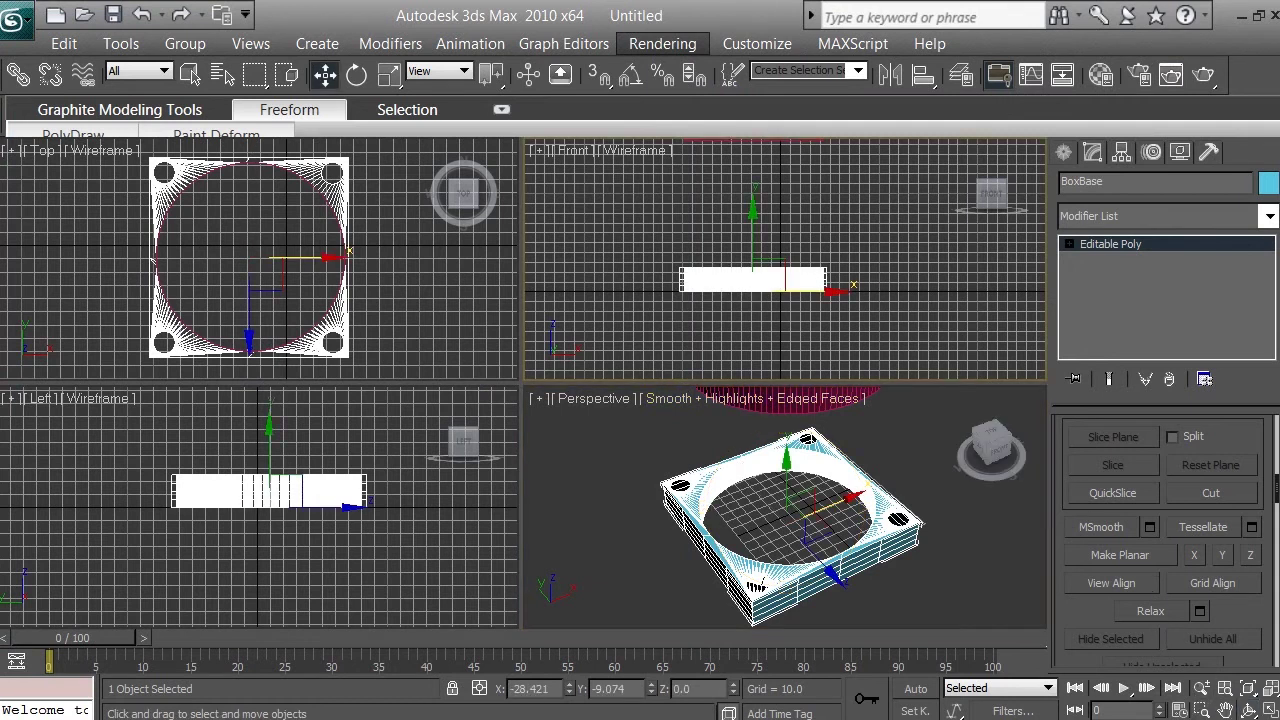
pyautogui.click(1203, 688)
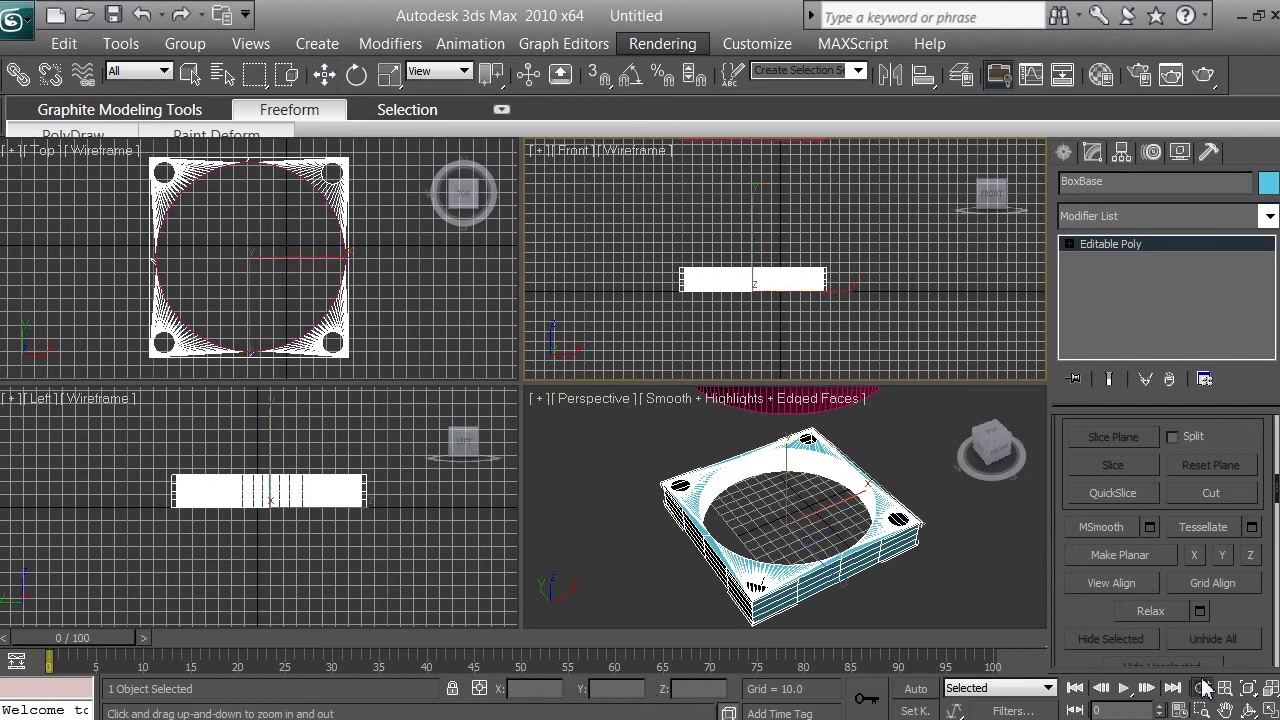
pyautogui.moveTo(851, 238); pyautogui.dragTo(871, 316)
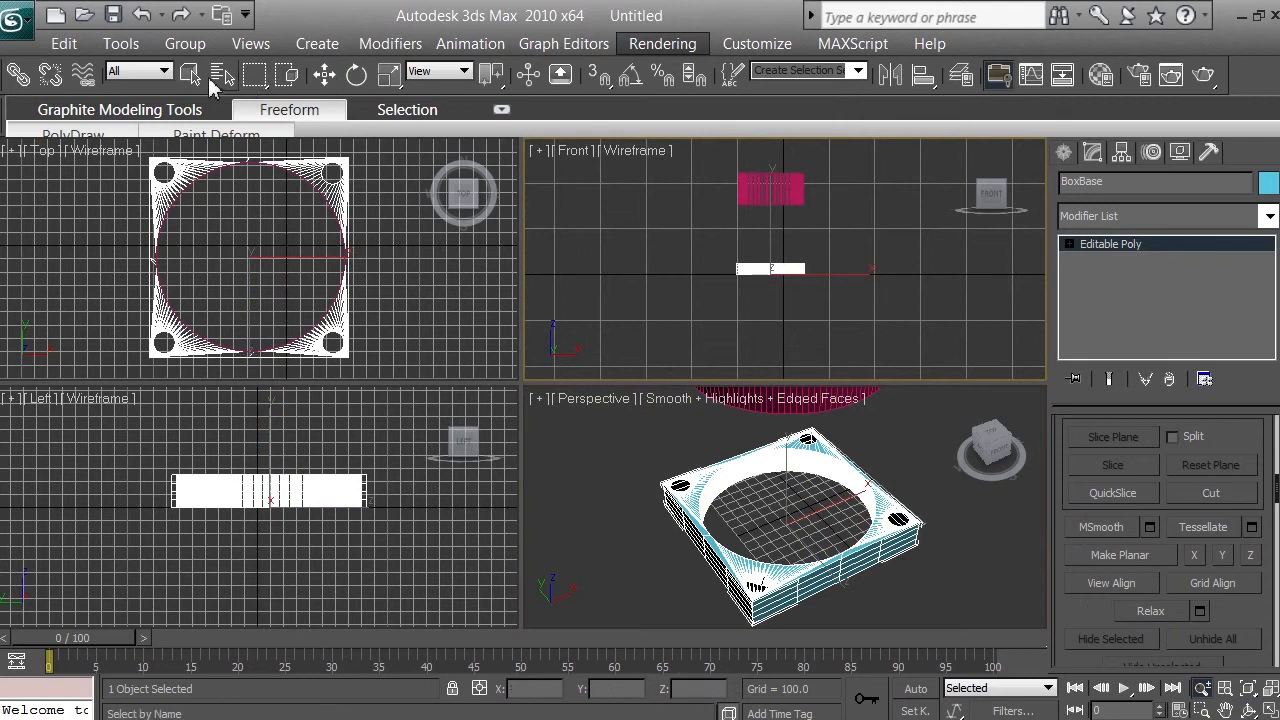
pyautogui.click(195, 75)
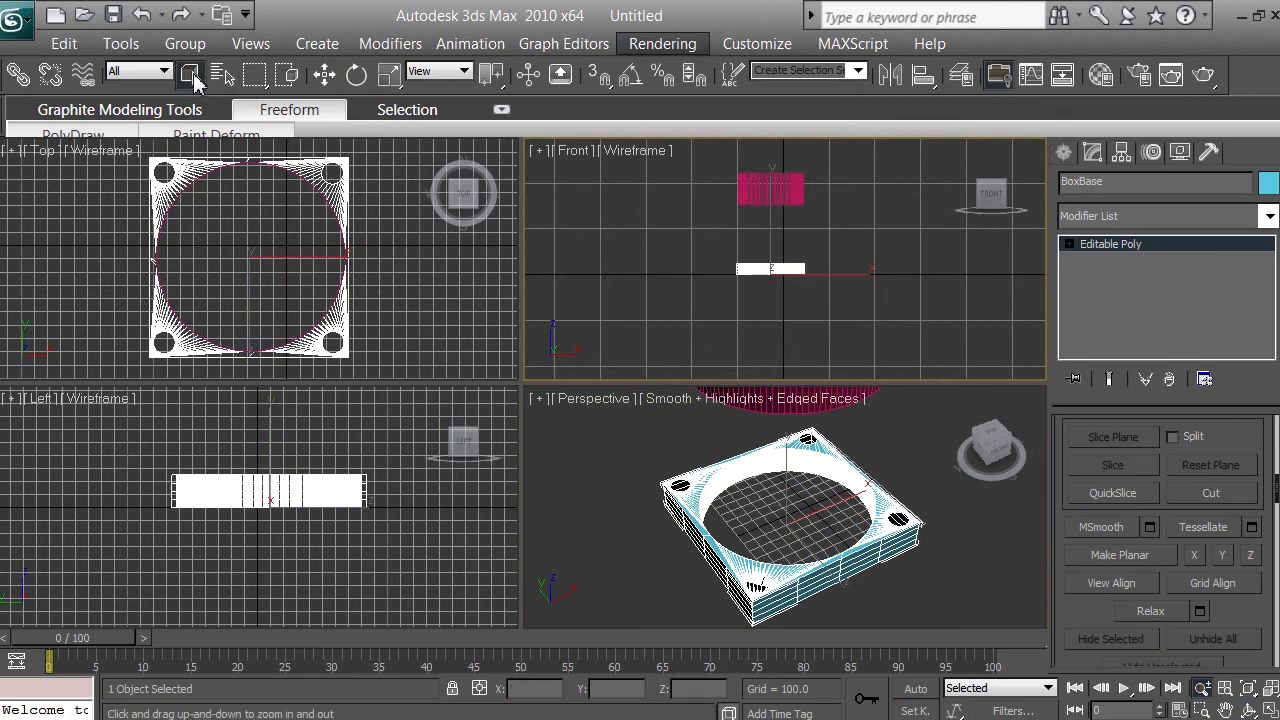
pyautogui.click(800, 188)
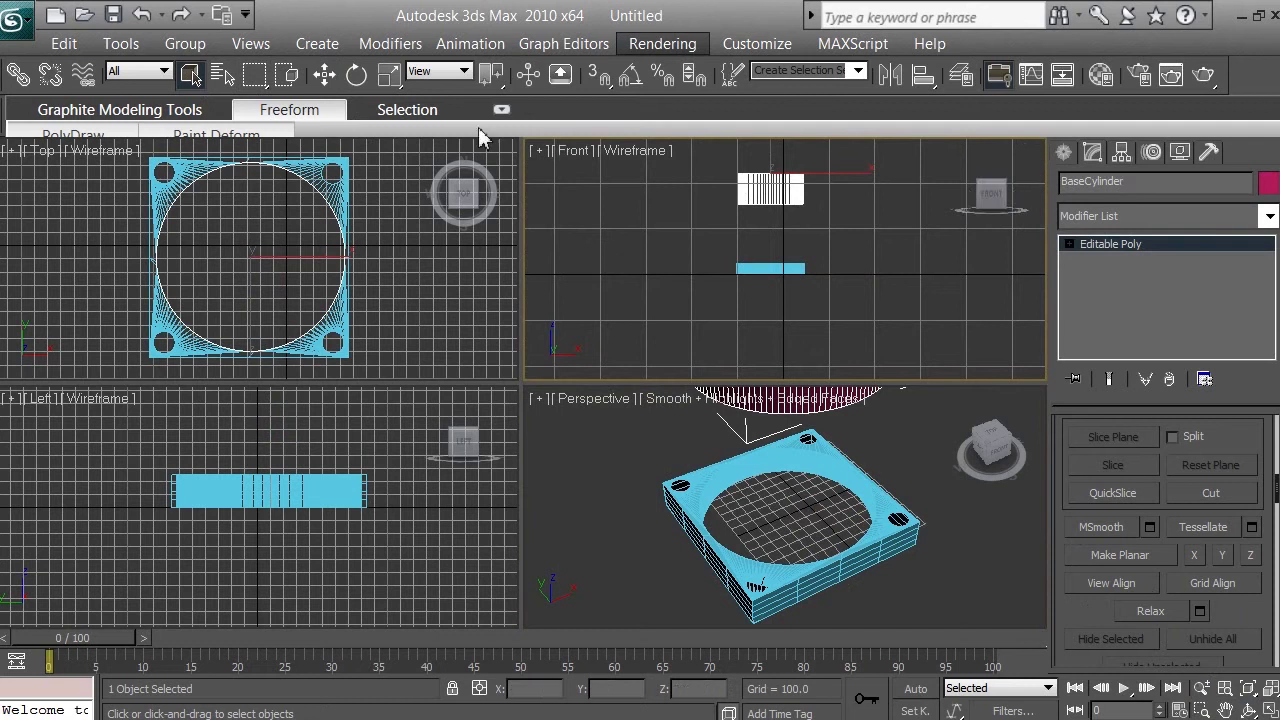
pyautogui.click(326, 76)
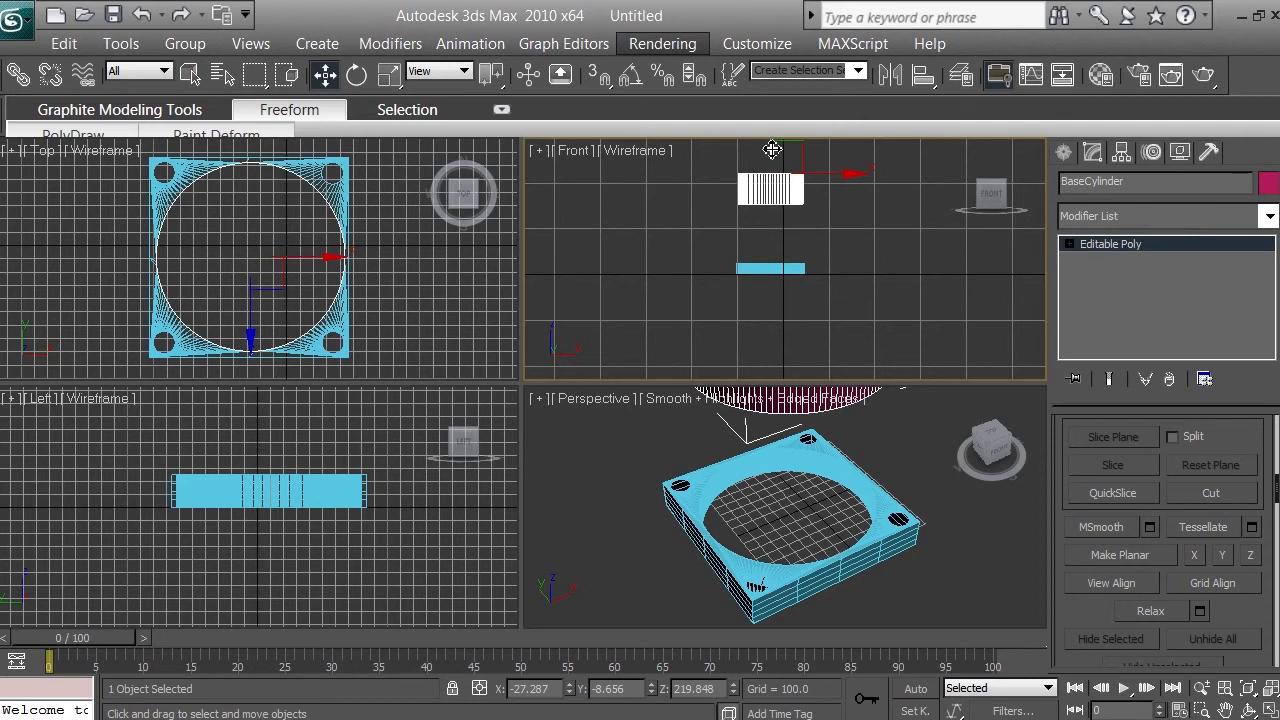
pyautogui.moveTo(772, 150); pyautogui.dragTo(772, 181)
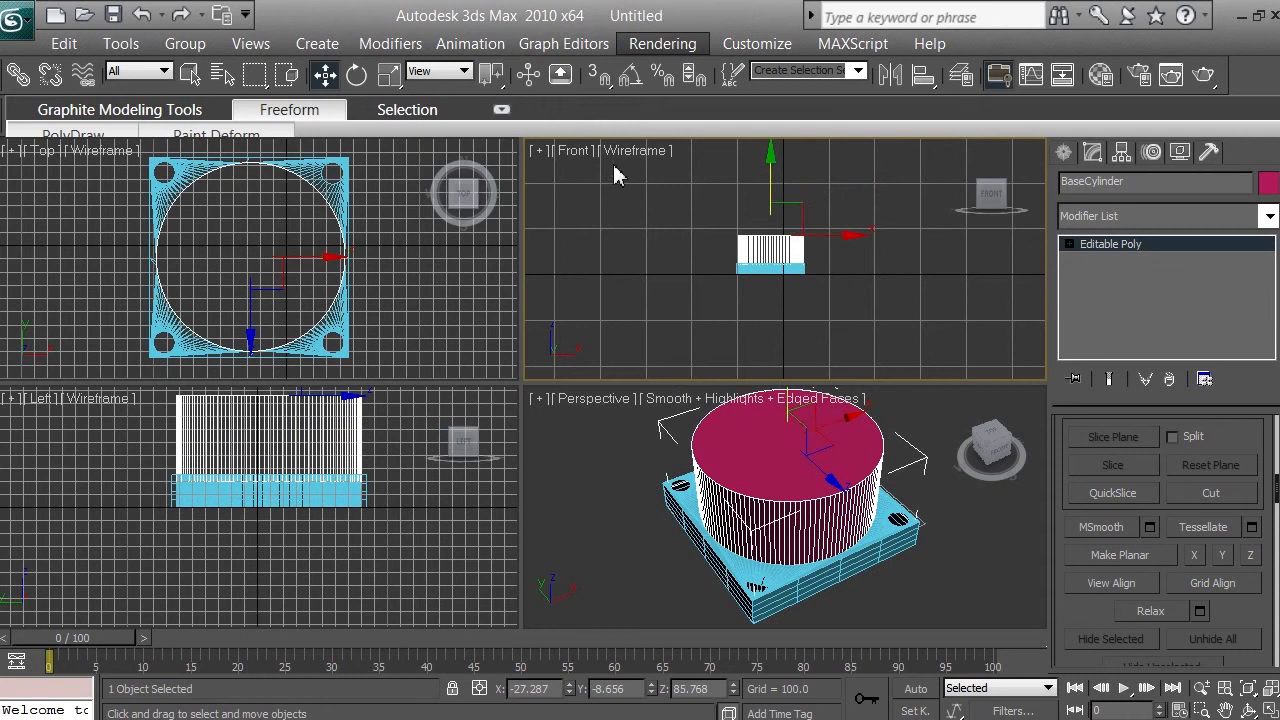
# Scale BaseCylinder along its height to about 170% on Z, checking the proportions against the reference fan photo
pyautogui.click(389, 75)
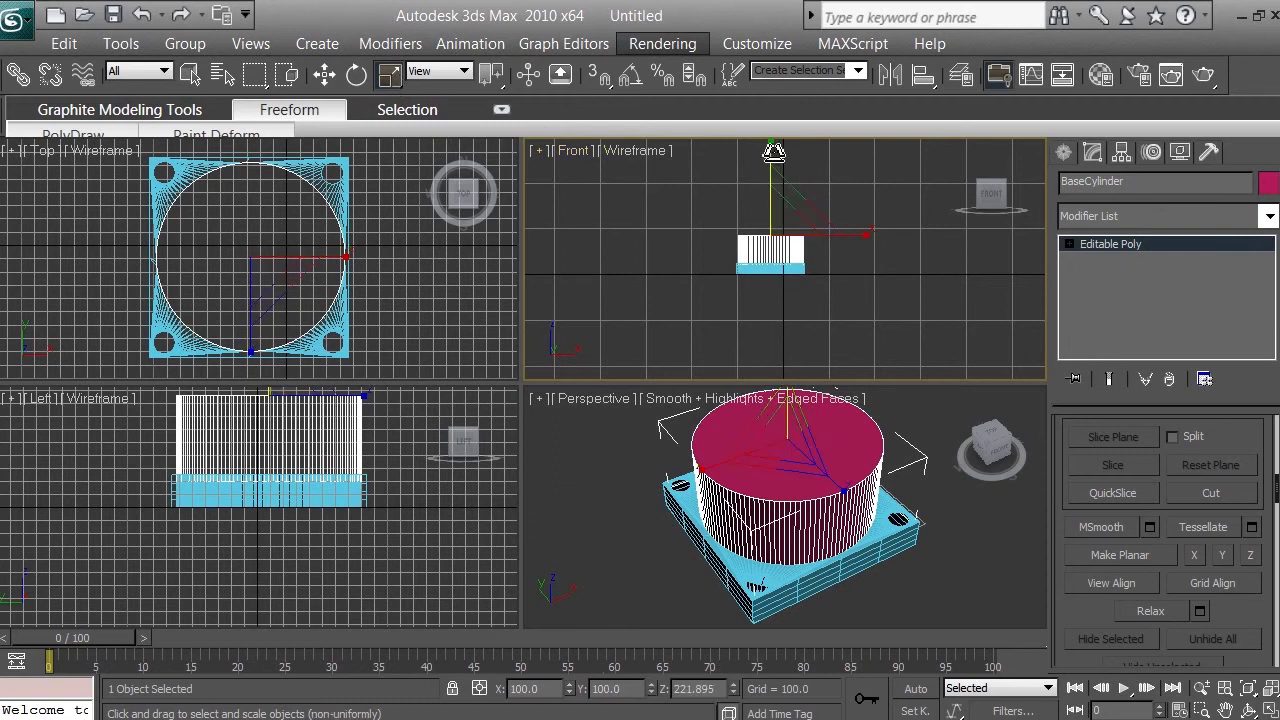
pyautogui.moveTo(771, 150); pyautogui.dragTo(775, 187)
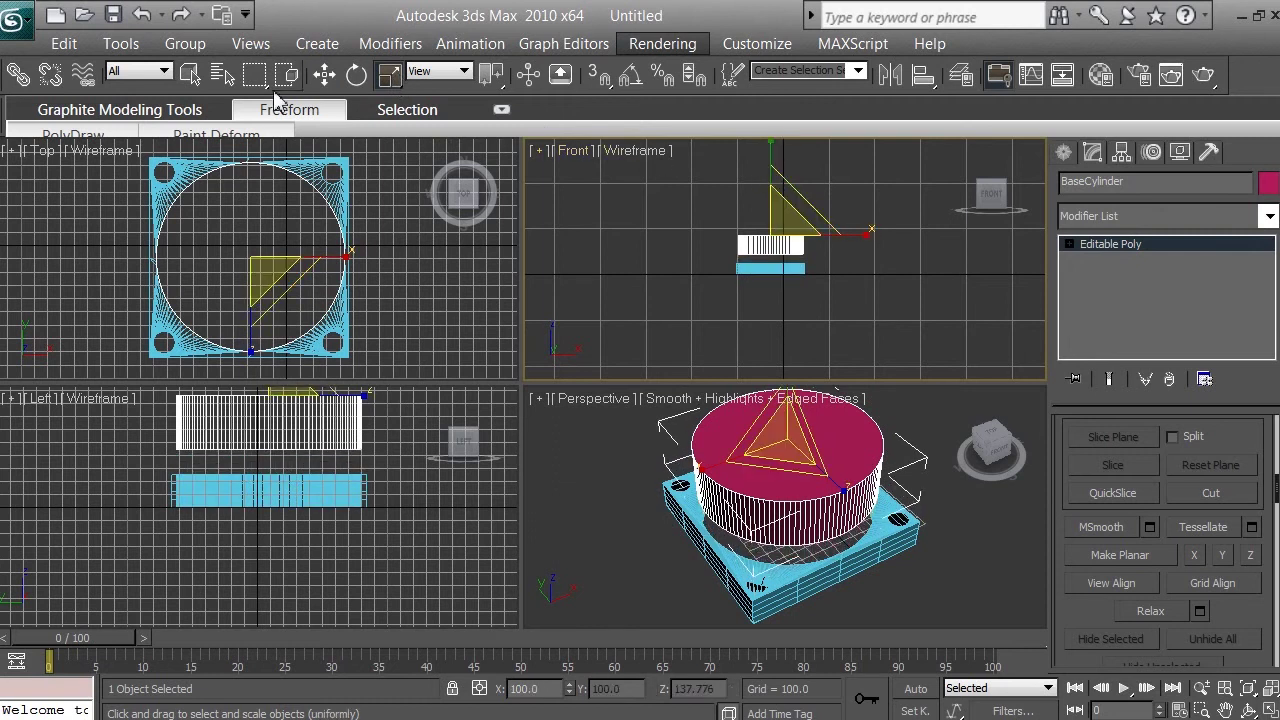
pyautogui.moveTo(775, 157)
pyautogui.mouseDown()
pyautogui.moveTo(772, 146)
pyautogui.moveTo(762, 165)
pyautogui.mouseUp()
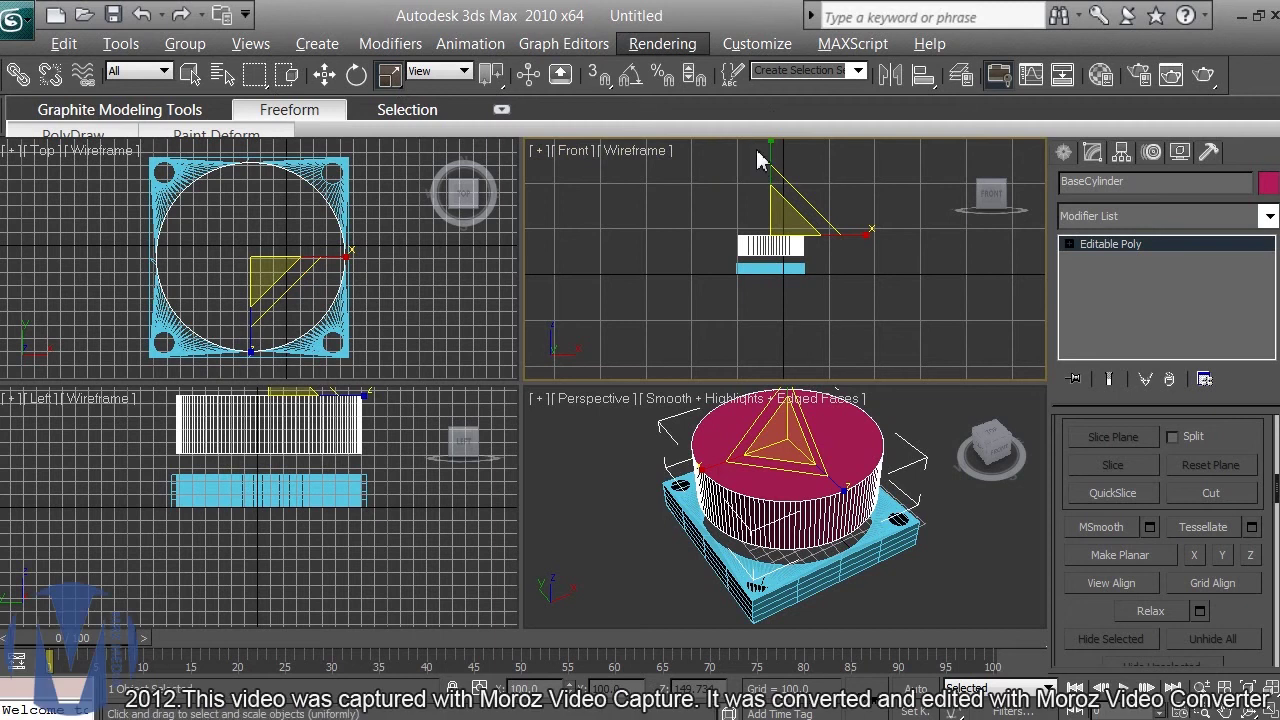
pyautogui.hotkey('alt', 'Tab')
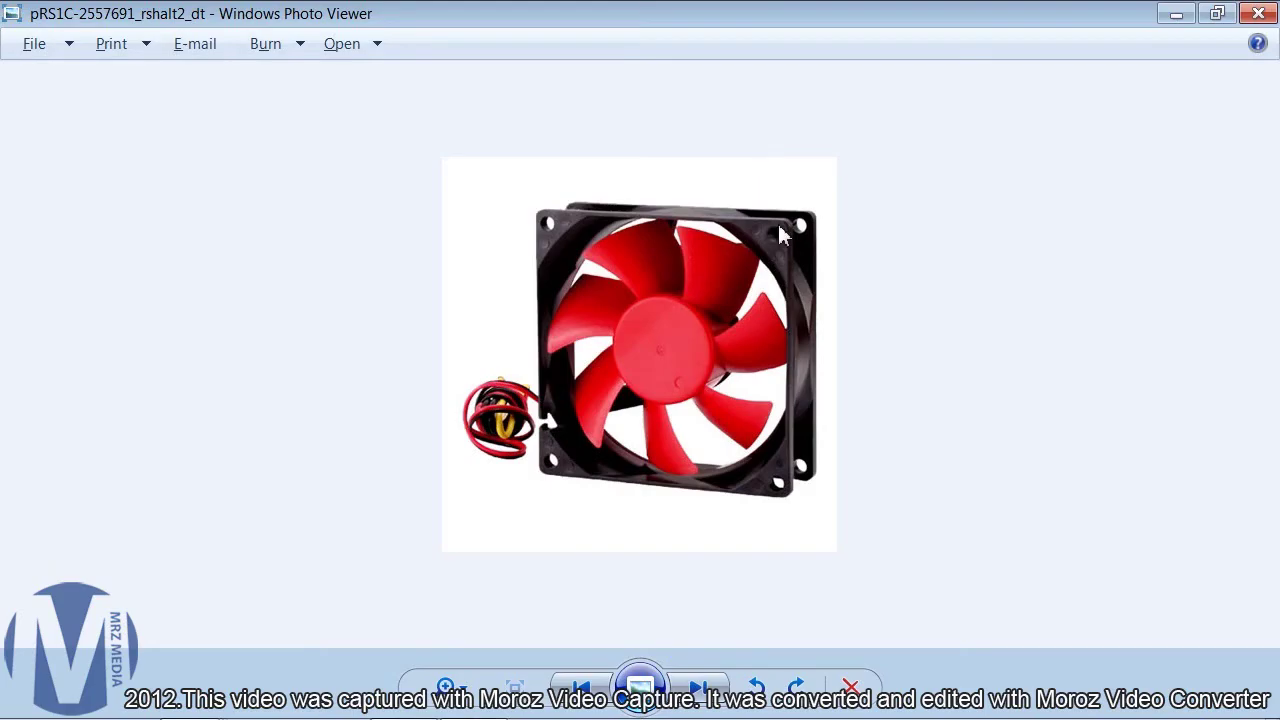
pyautogui.hotkey('alt', 'Tab')
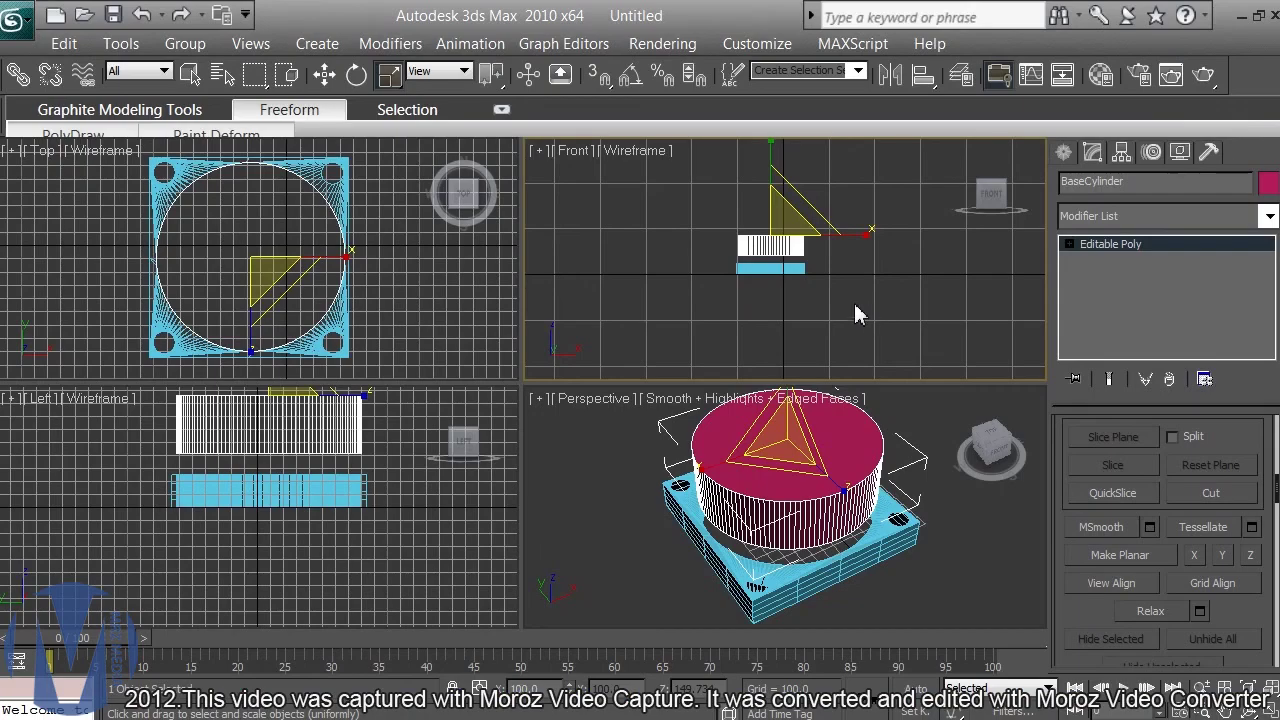
pyautogui.moveTo(771, 157); pyautogui.dragTo(777, 148)
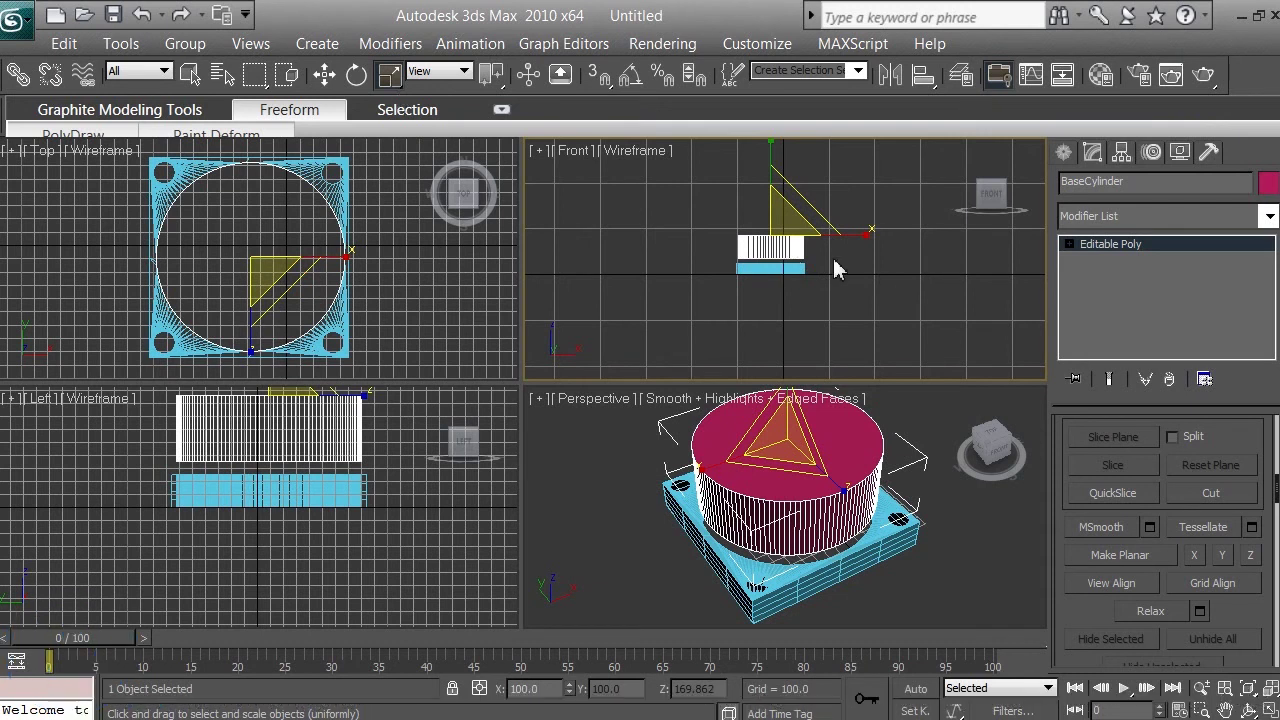
# Lower BaseCylinder to about Z 70.3 so its underside sits inside the top of BoxBase
pyautogui.click(322, 84)
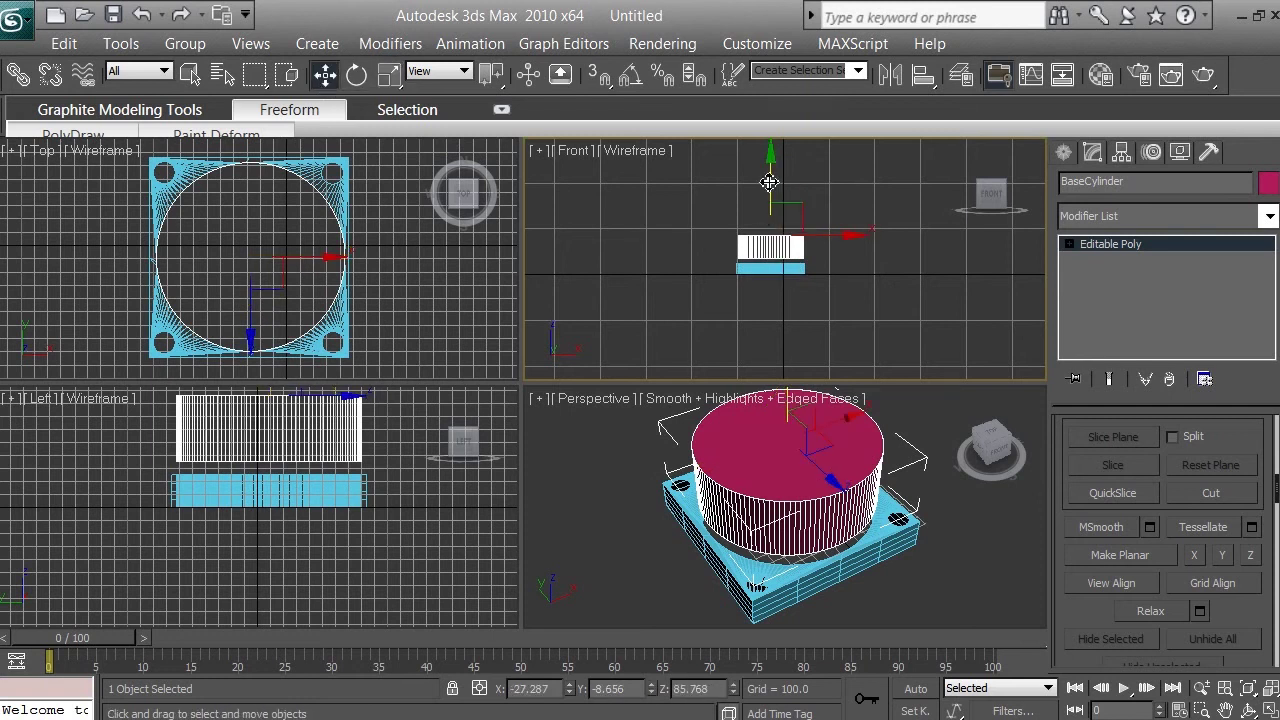
pyautogui.moveTo(774, 183); pyautogui.dragTo(771, 189)
pyautogui.scroll(-1, 805, 210)
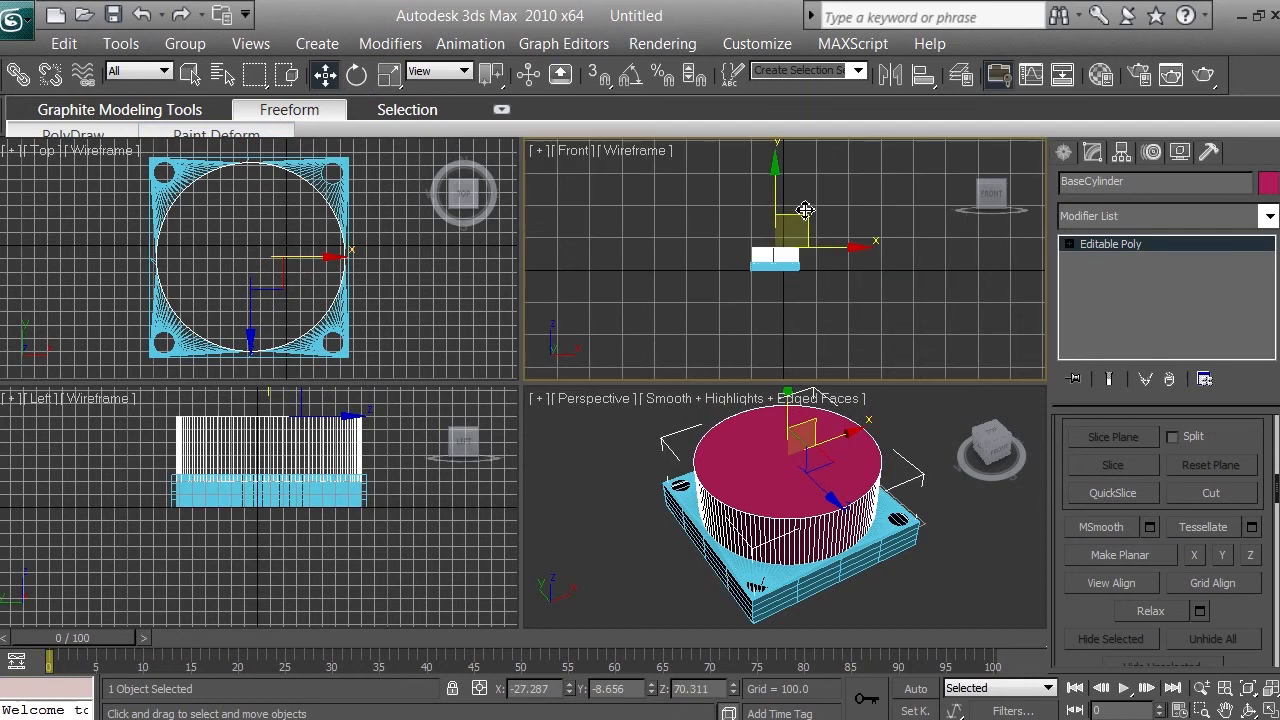
pyautogui.scroll(-1, 852, 272)
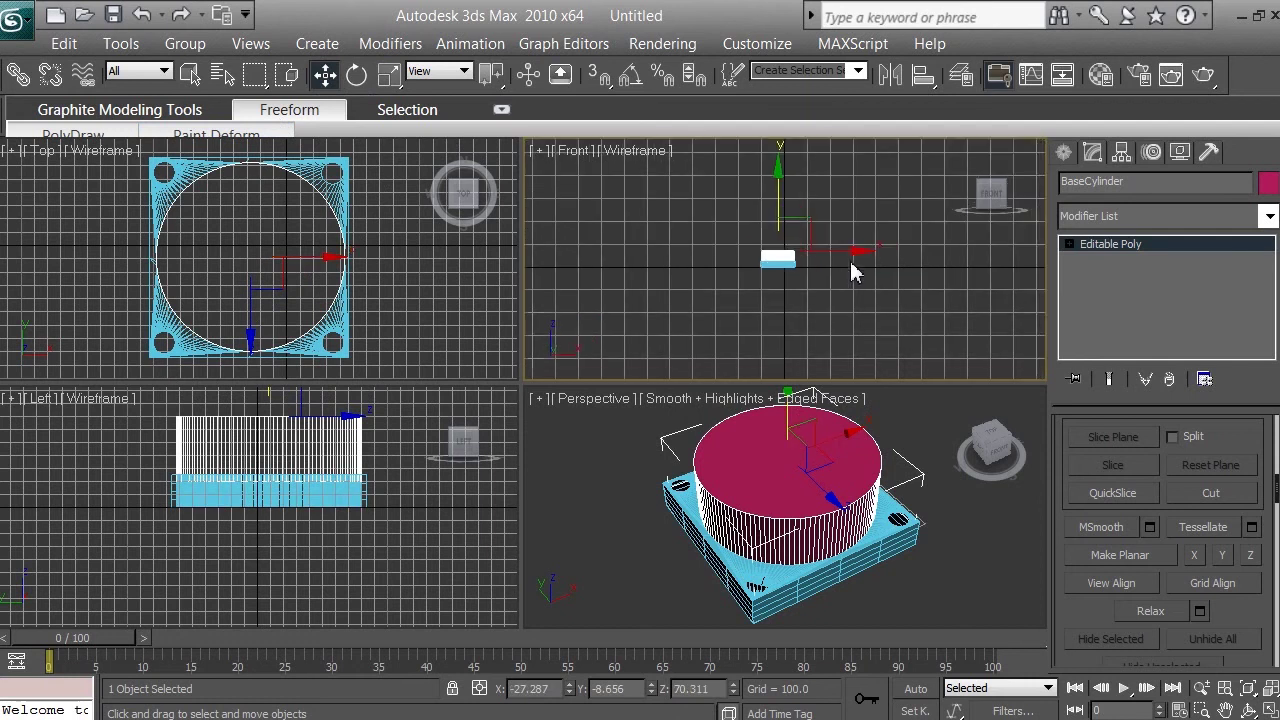
pyautogui.scroll(4, 852, 272)
pyautogui.scroll(-4, 852, 272)
pyautogui.scroll(2, 852, 272)
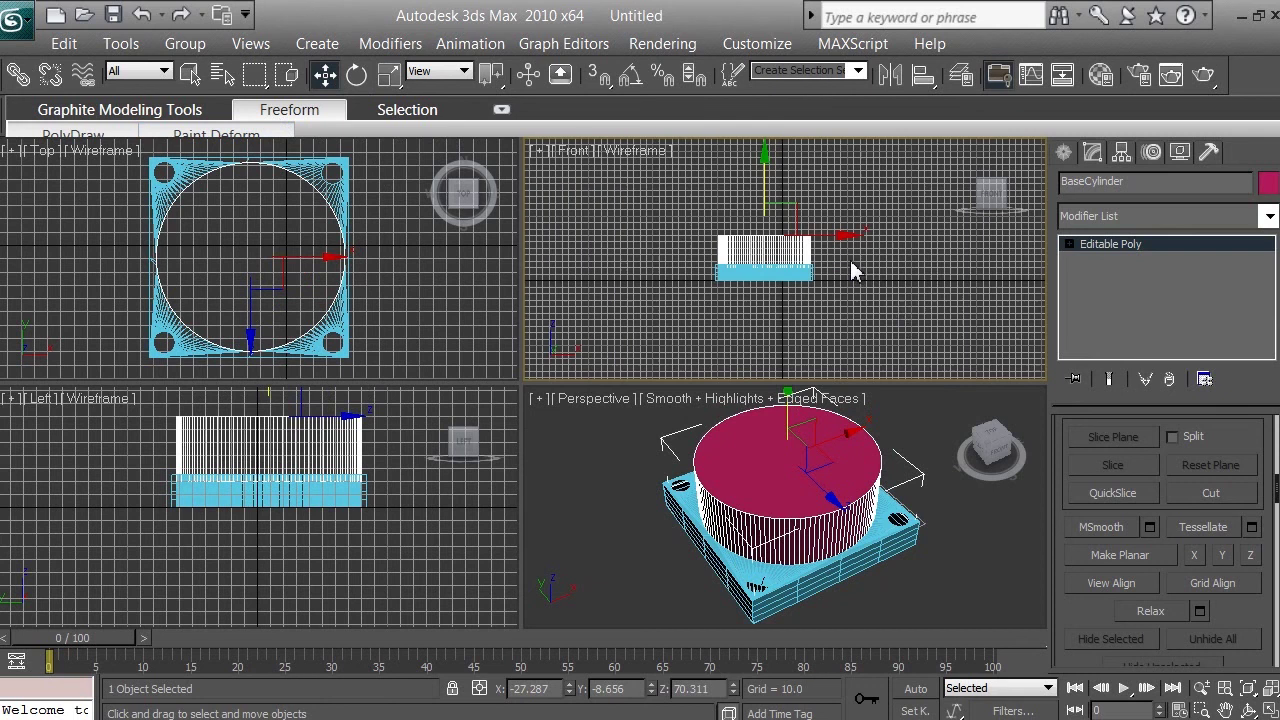
# Select BoxBase and clone it as an independent copy named BoxBase2
pyautogui.click(1201, 689)
pyautogui.press('w')
pyautogui.click(798, 272)
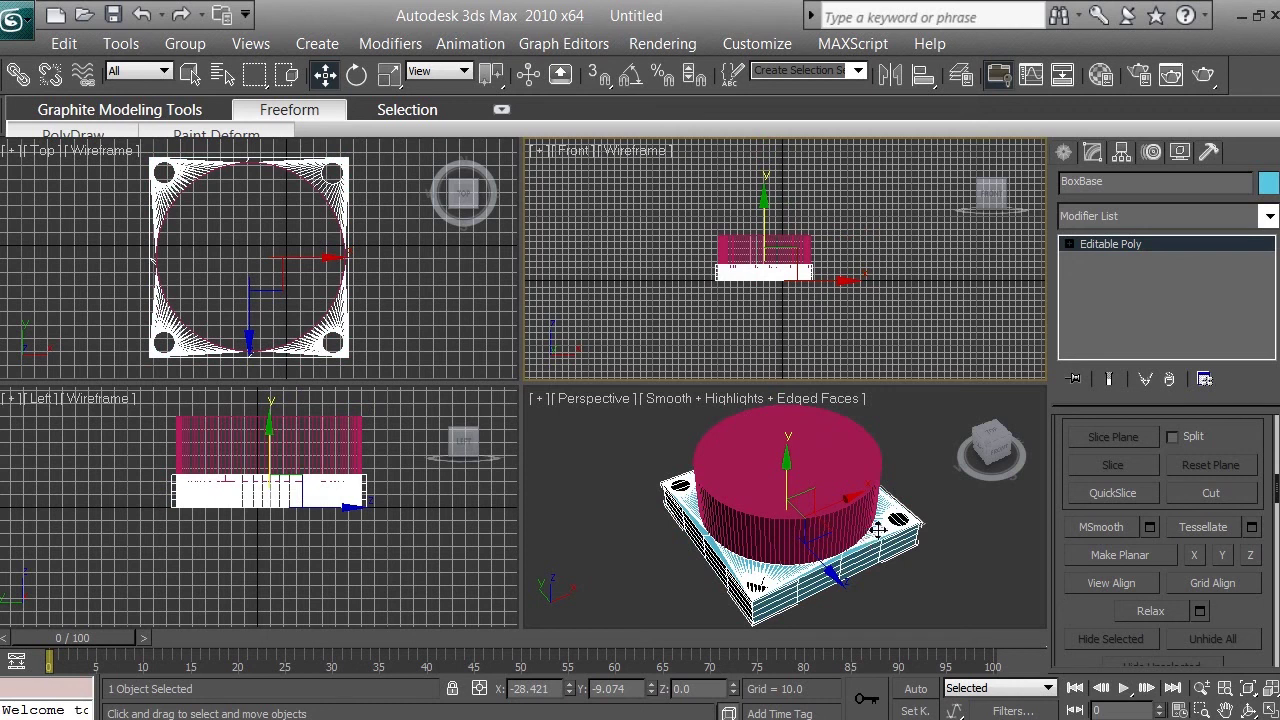
pyautogui.click(64, 43)
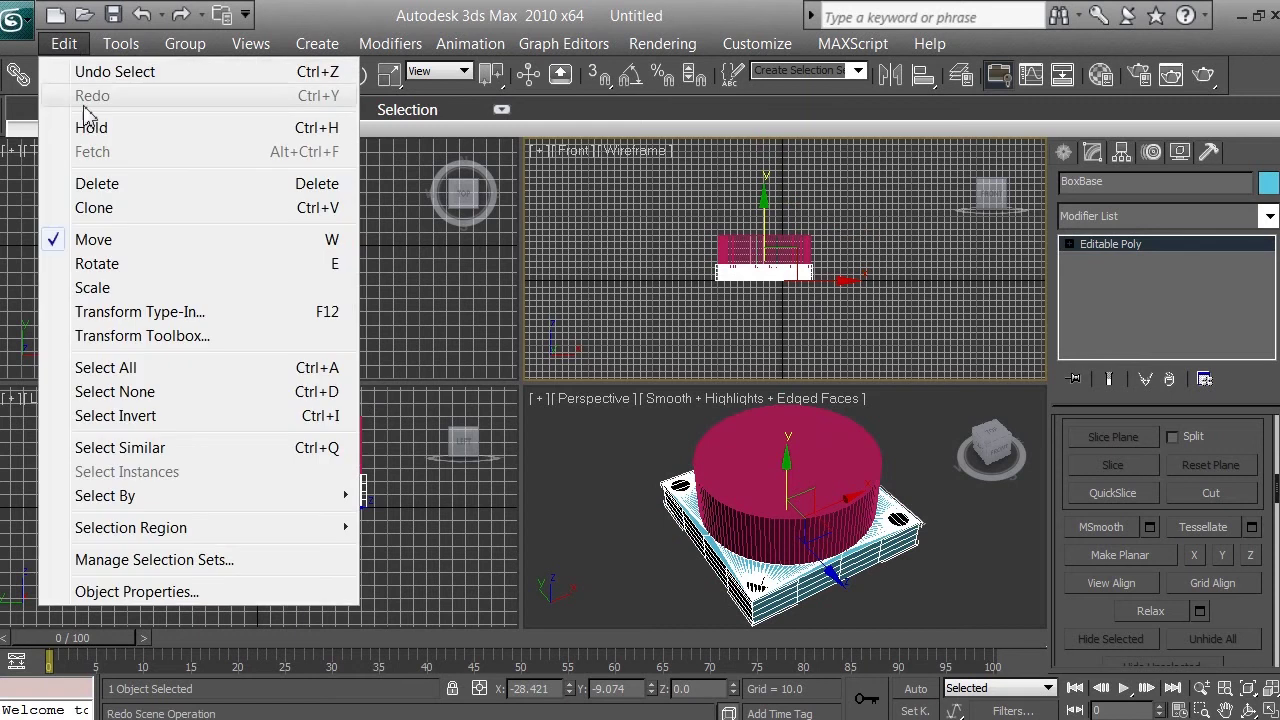
pyautogui.click(105, 207)
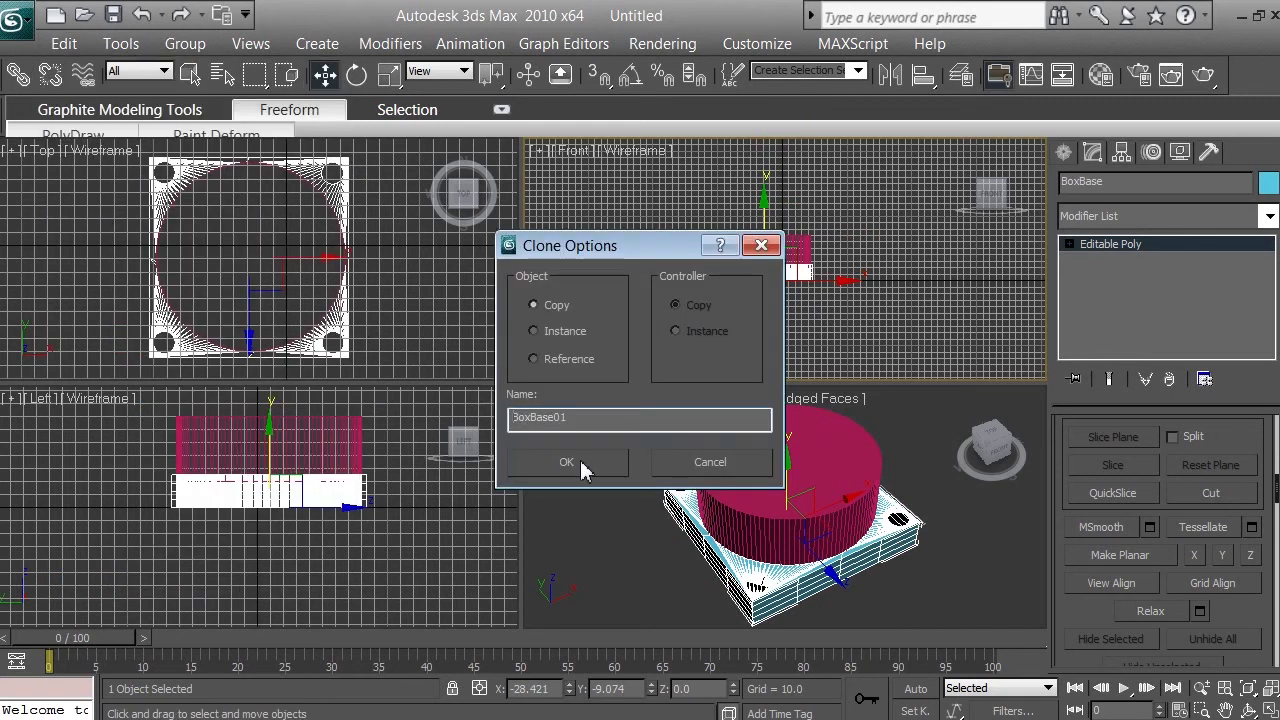
pyautogui.click(580, 425)
pyautogui.write('2')
pyautogui.click(578, 466)
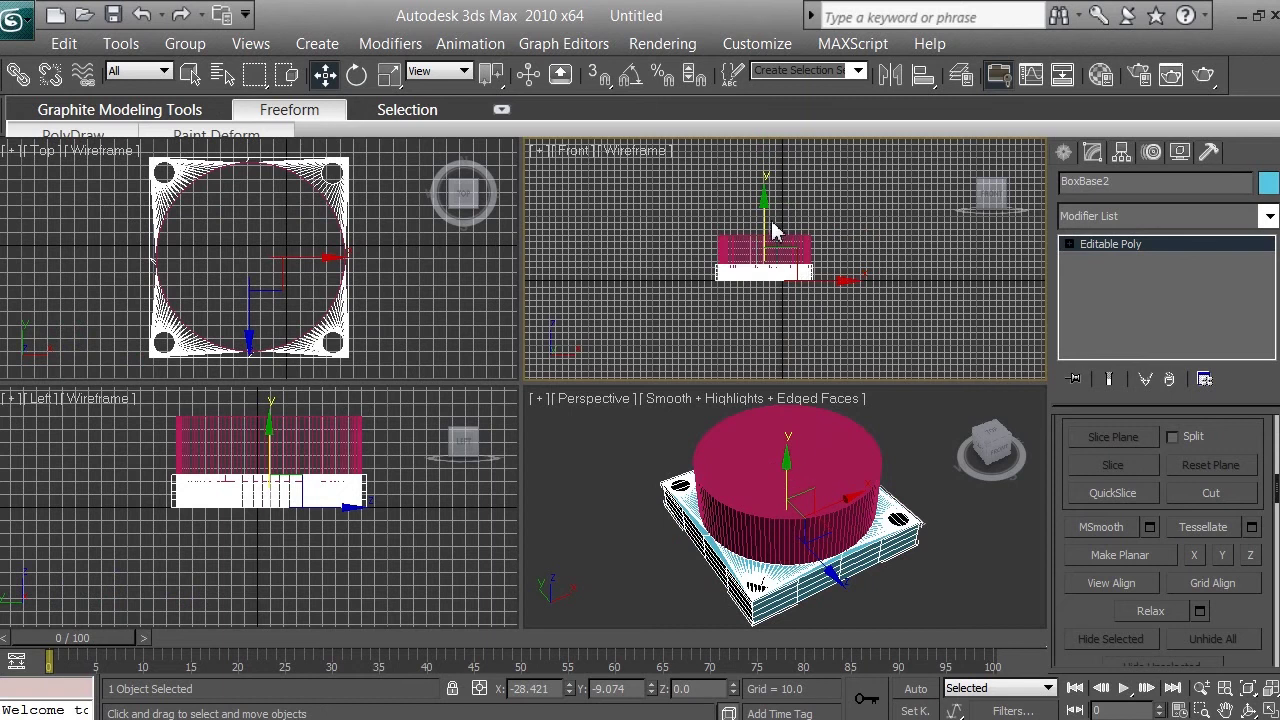
# Raise BoxBase2 to about Z 66.6 in the front view so it caps the top end of BaseCylinder
pyautogui.rightClick(857, 300)
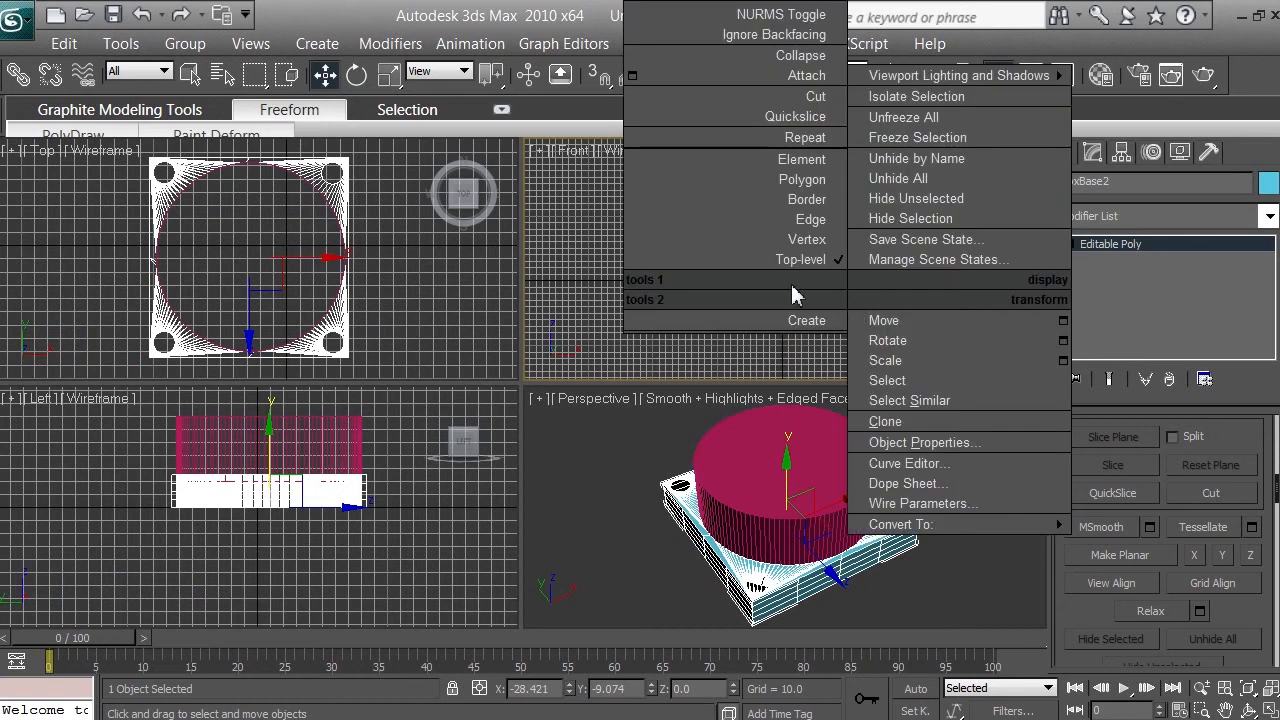
pyautogui.click(558, 245)
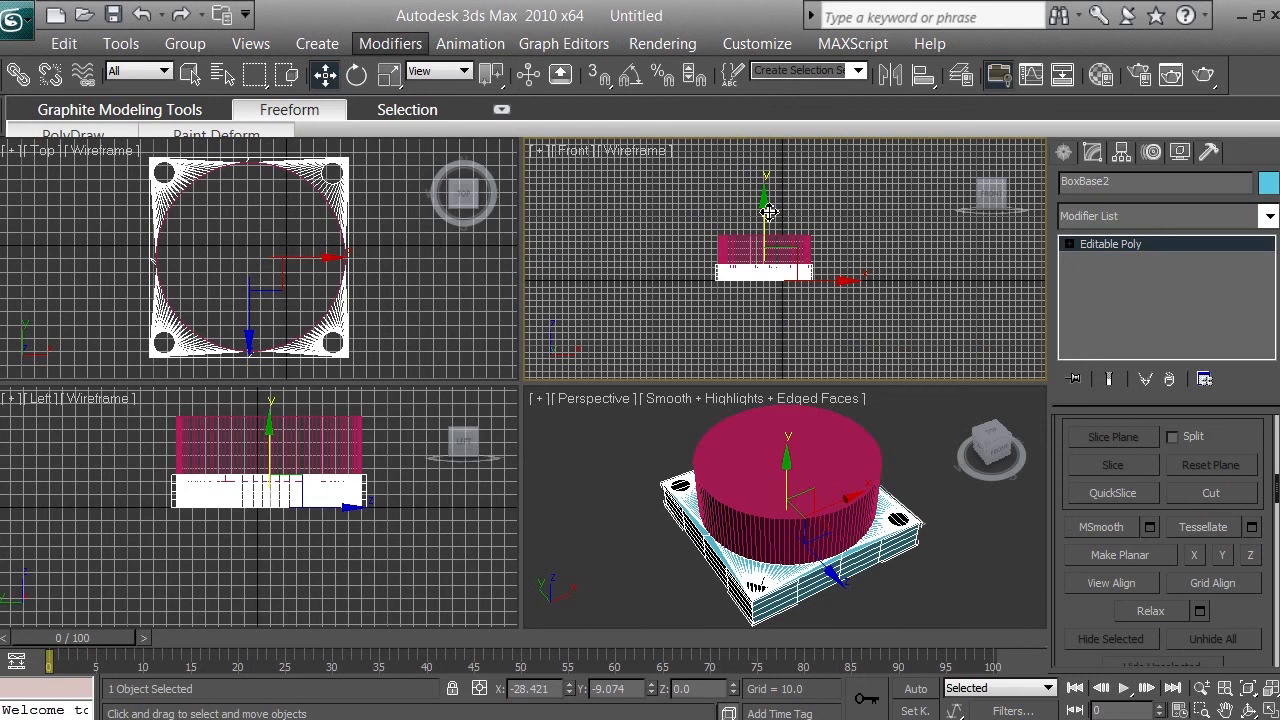
pyautogui.keyDown('shift'); pyautogui.moveTo(768, 211); pyautogui.dragTo(773, 168); pyautogui.keyUp('shift')
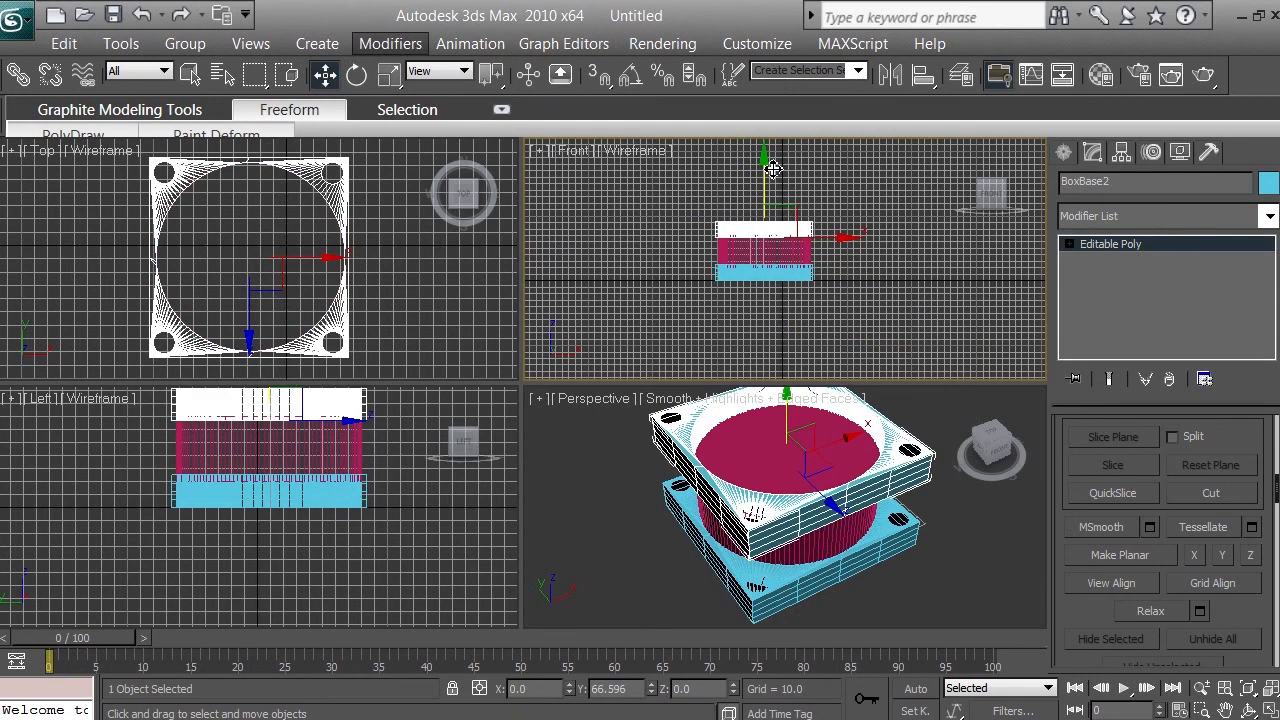
pyautogui.keyDown('shift'); pyautogui.moveTo(773, 168); pyautogui.dragTo(773, 168); pyautogui.keyUp('shift')
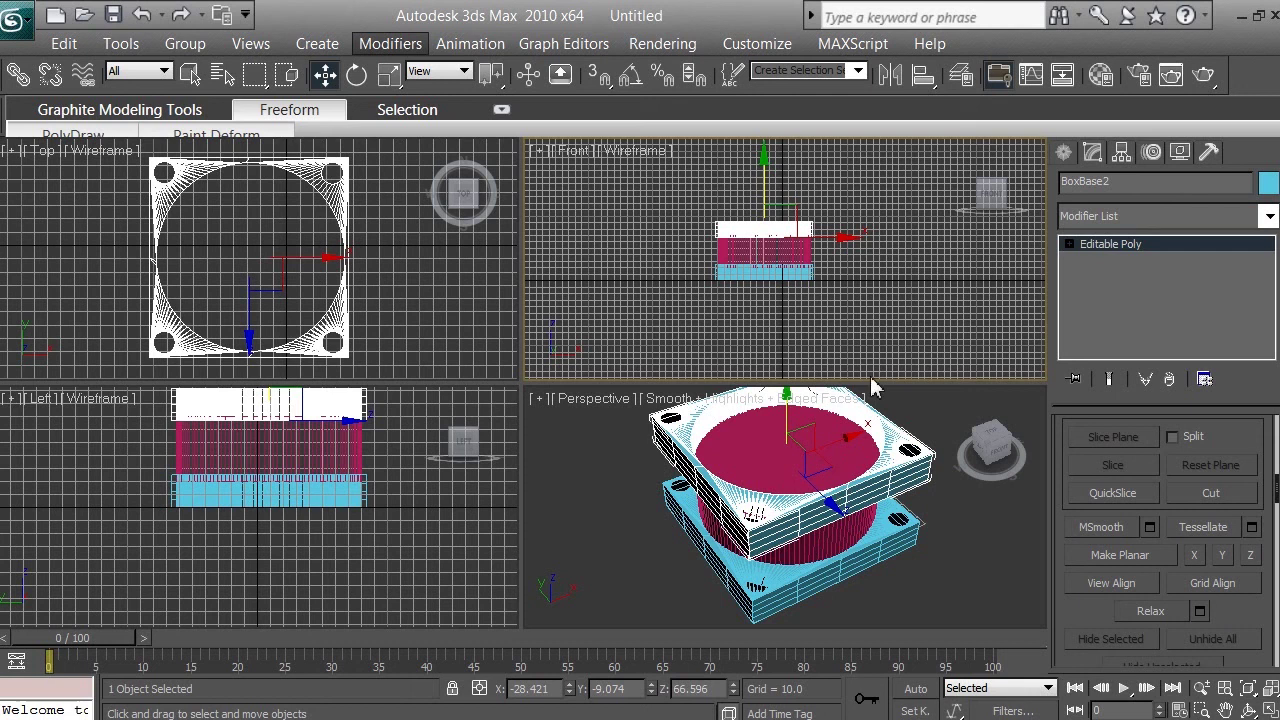
# Scale BaseCylinder uniformly in the top view to about 103.9% on X and Y so it reaches the bases' outer edges
pyautogui.click(799, 259)
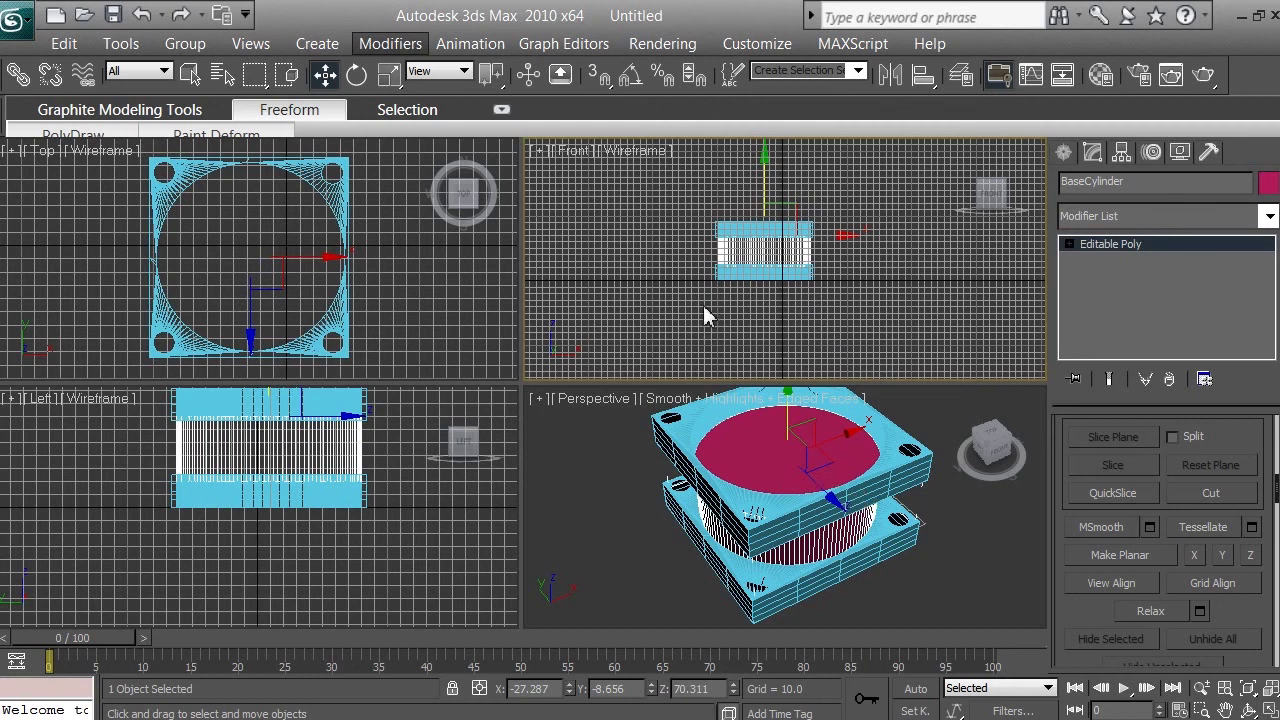
pyautogui.click(388, 77)
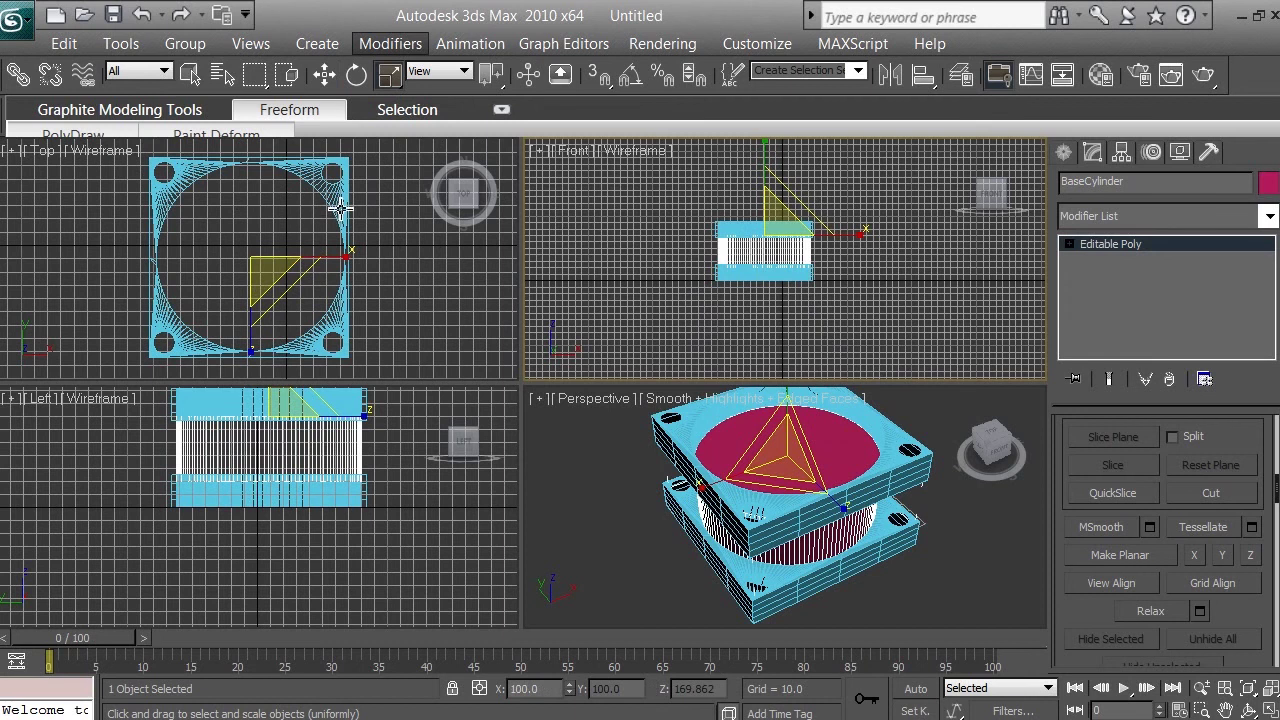
pyautogui.scroll(-4, 360, 224)
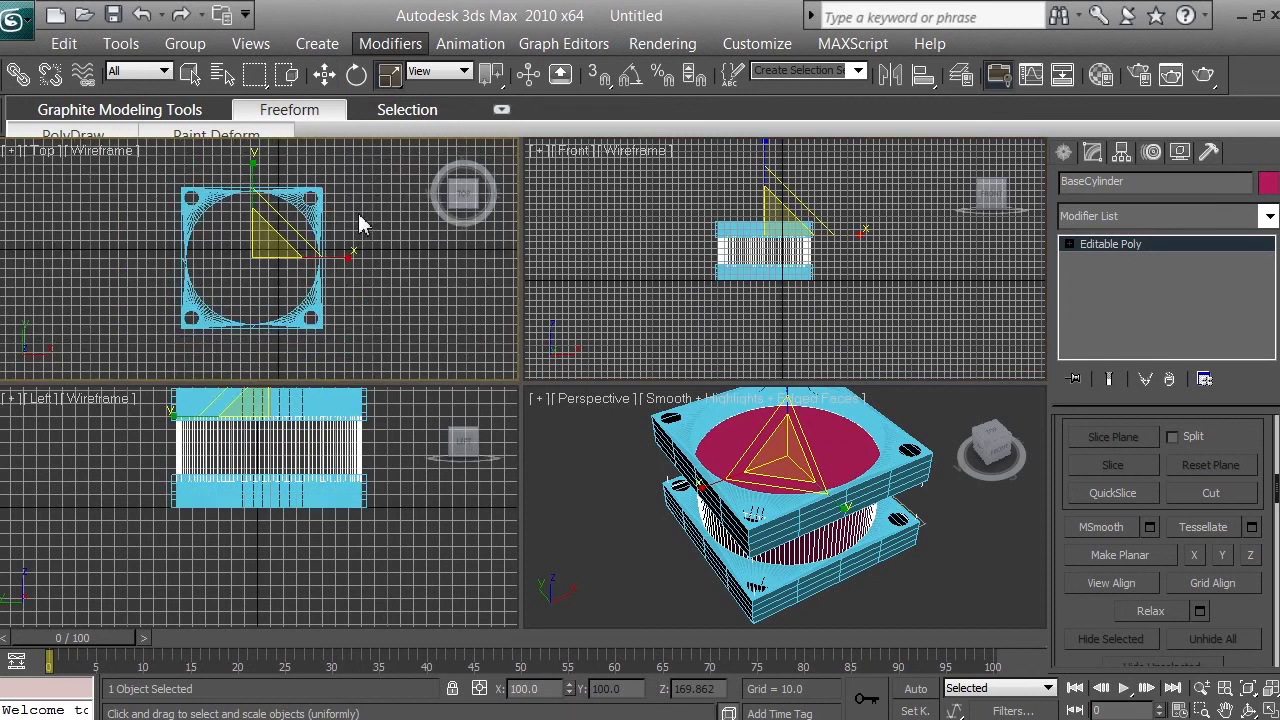
pyautogui.scroll(4, 360, 224)
pyautogui.scroll(-4, 360, 224)
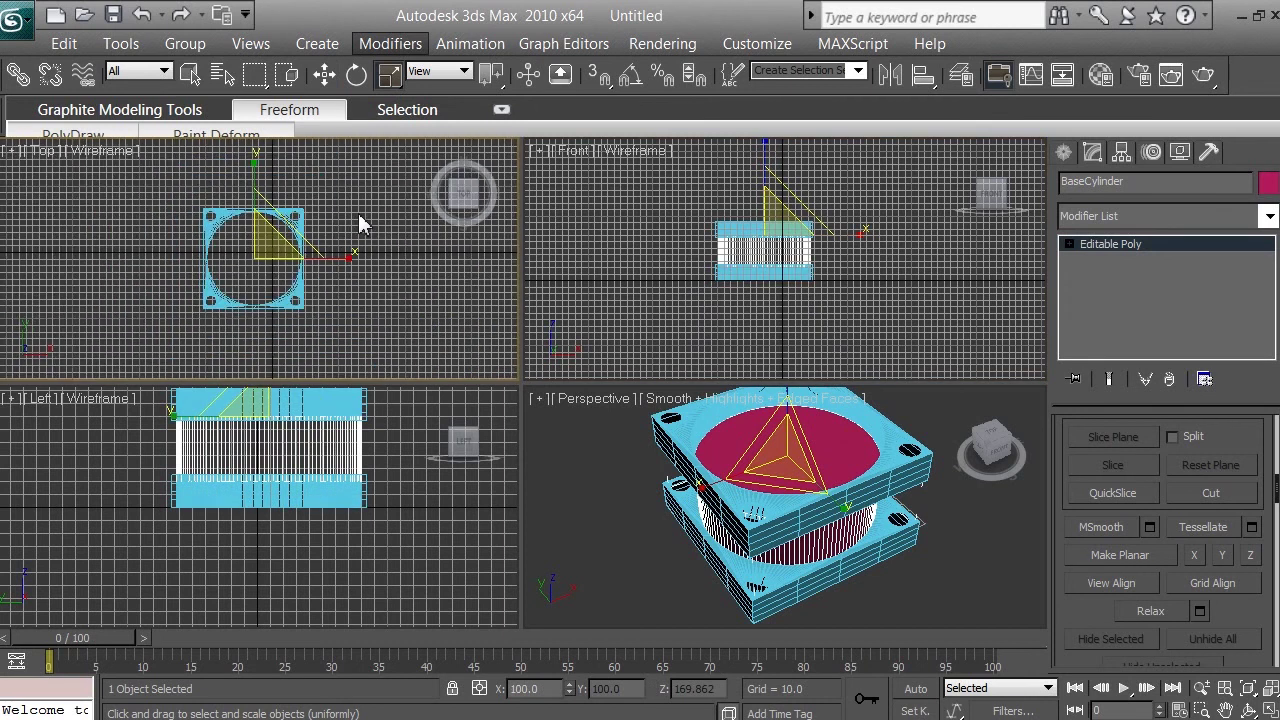
pyautogui.scroll(4, 360, 224)
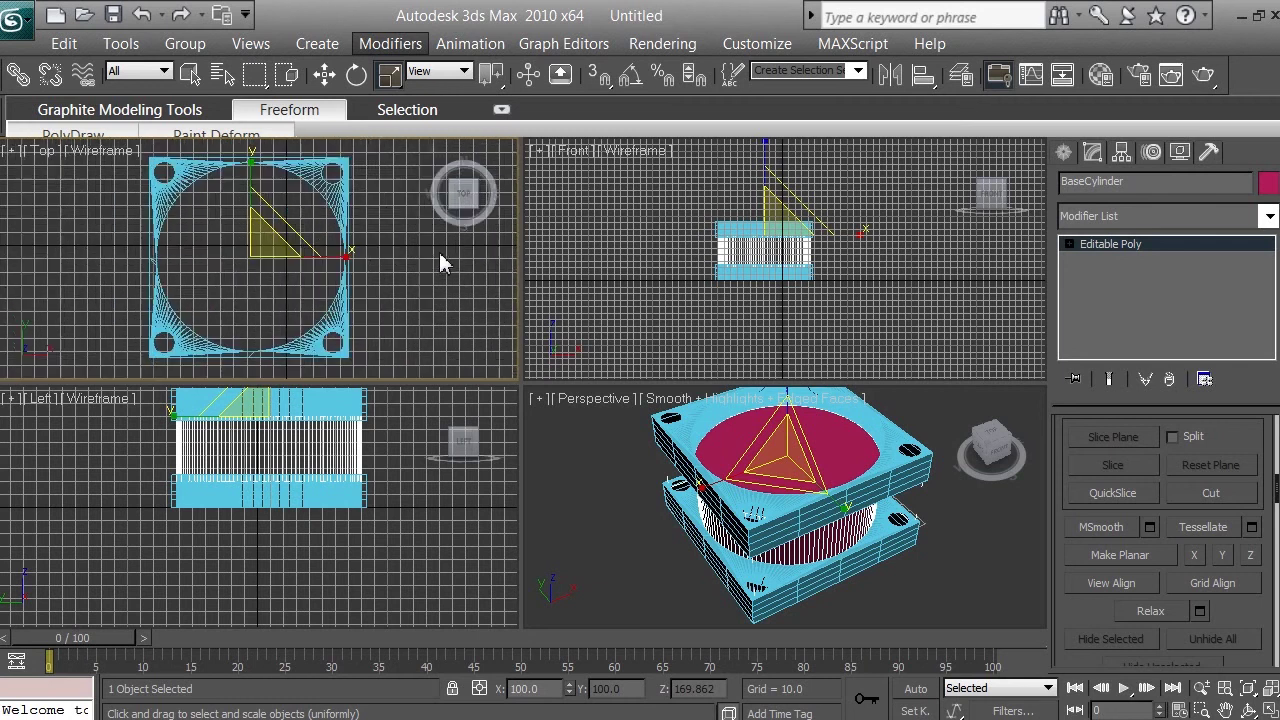
pyautogui.click(1201, 688)
pyautogui.moveTo(390, 256); pyautogui.dragTo(386, 306)
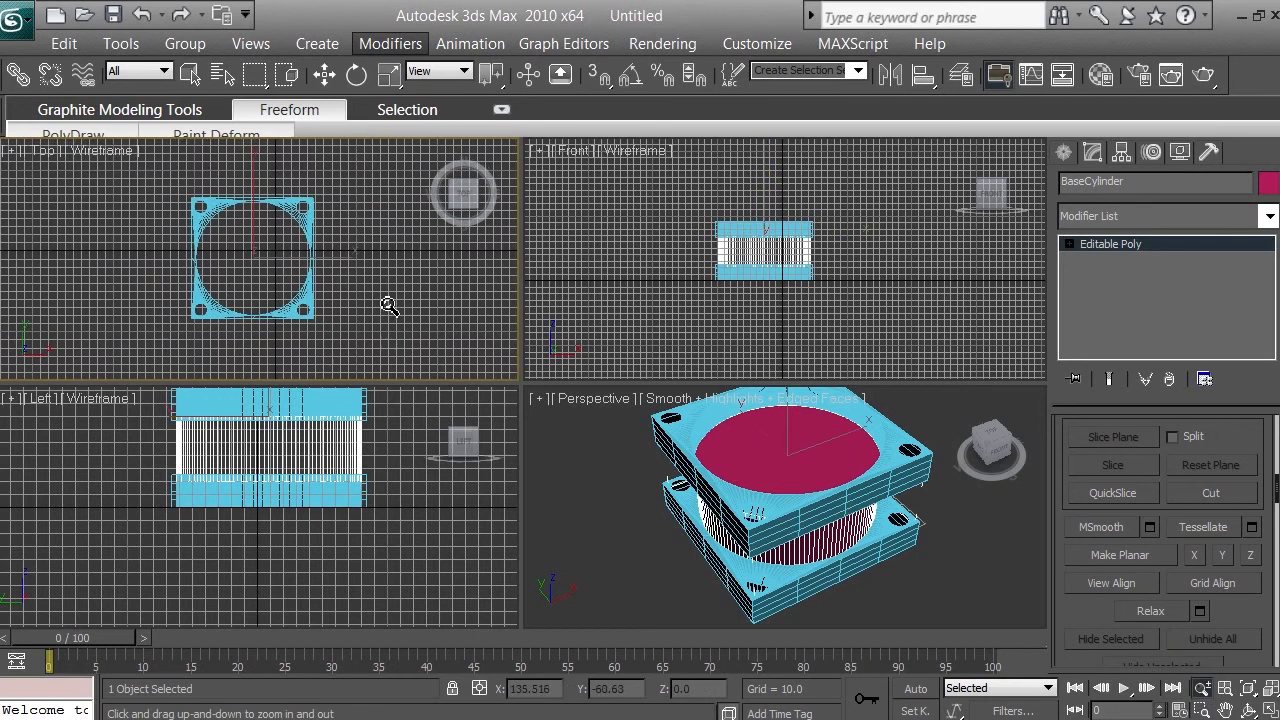
pyautogui.click(392, 80)
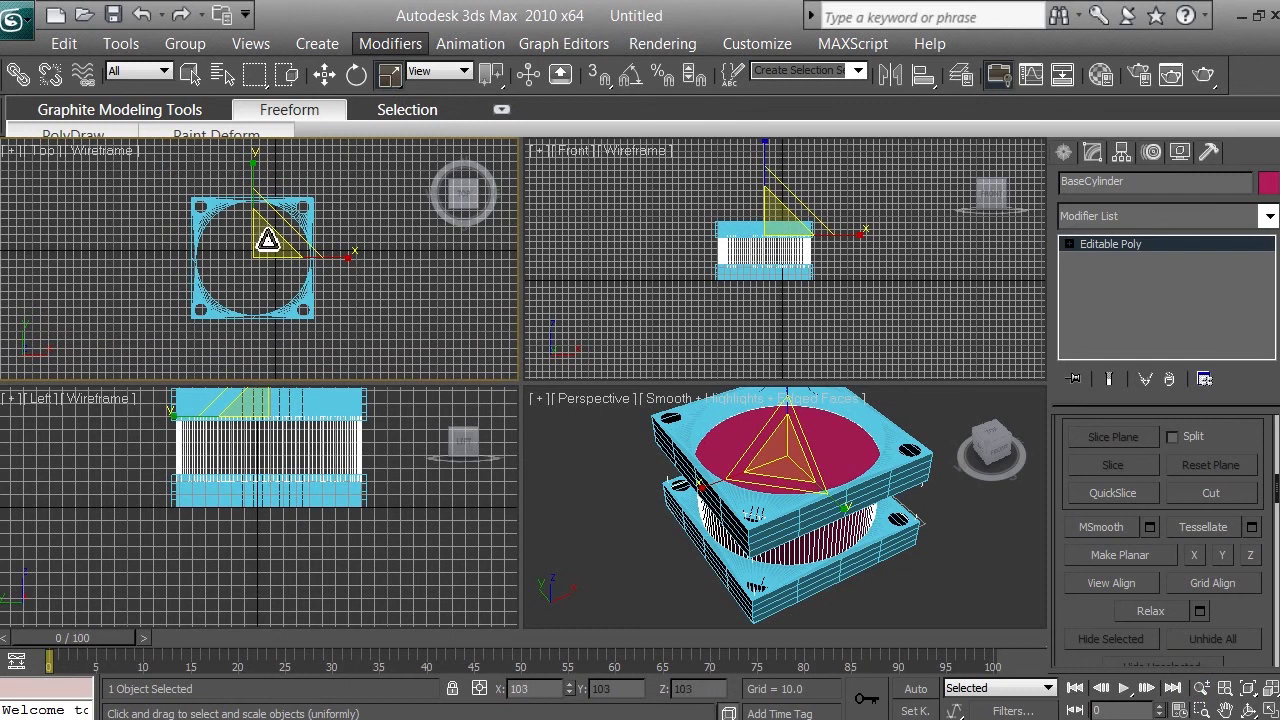
pyautogui.moveTo(268, 240); pyautogui.dragTo(268, 240)
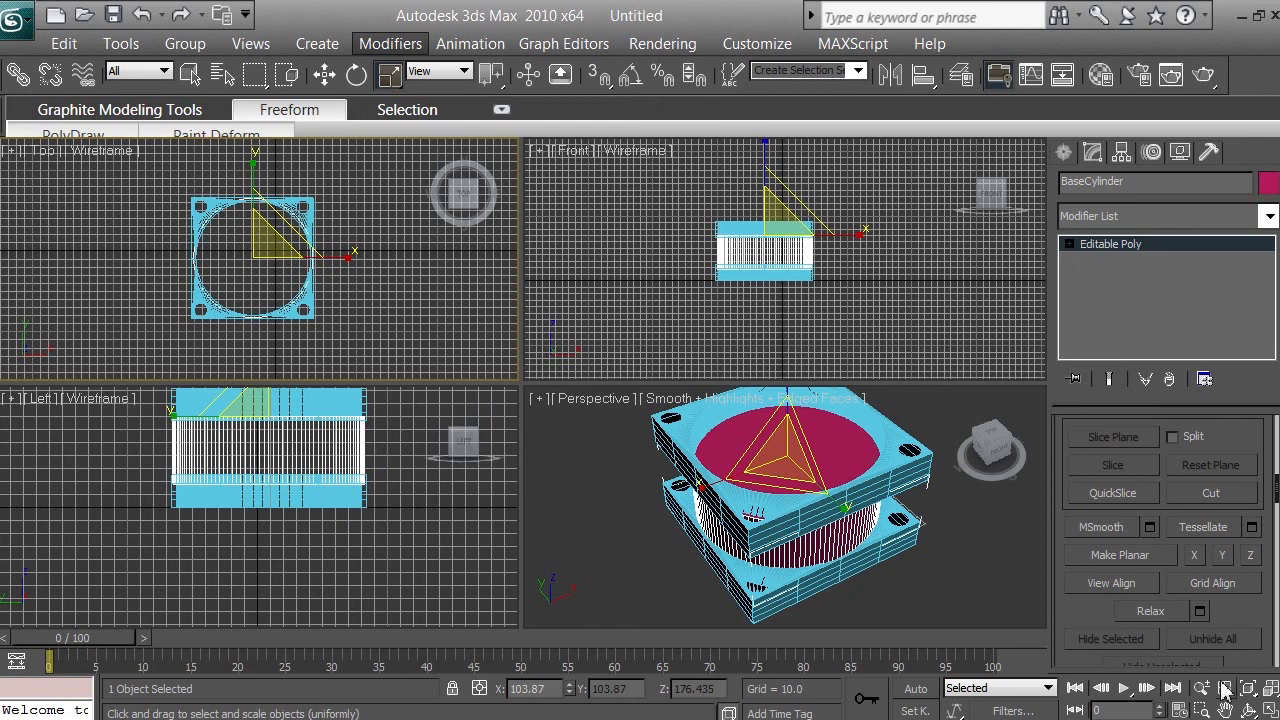
# Clone the enlarged BaseCylinder as an independent copy, keeping the suggested name
pyautogui.click(257, 491)
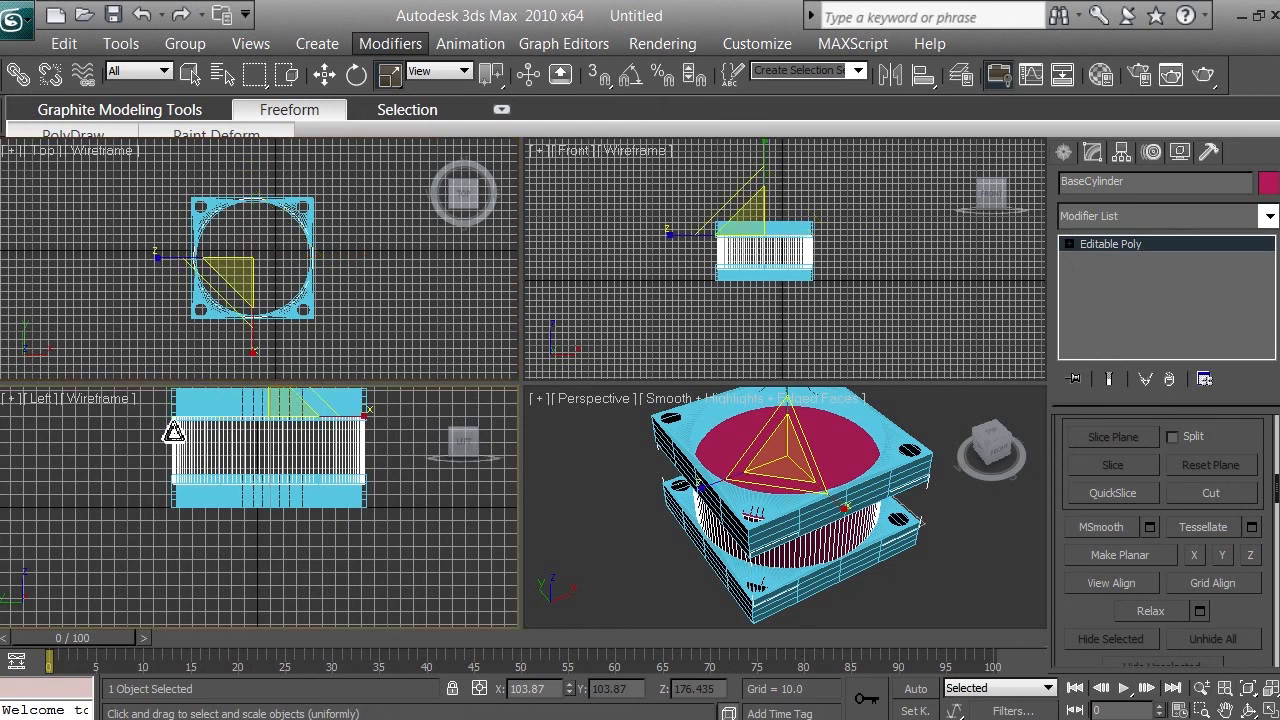
pyautogui.click(1226, 708)
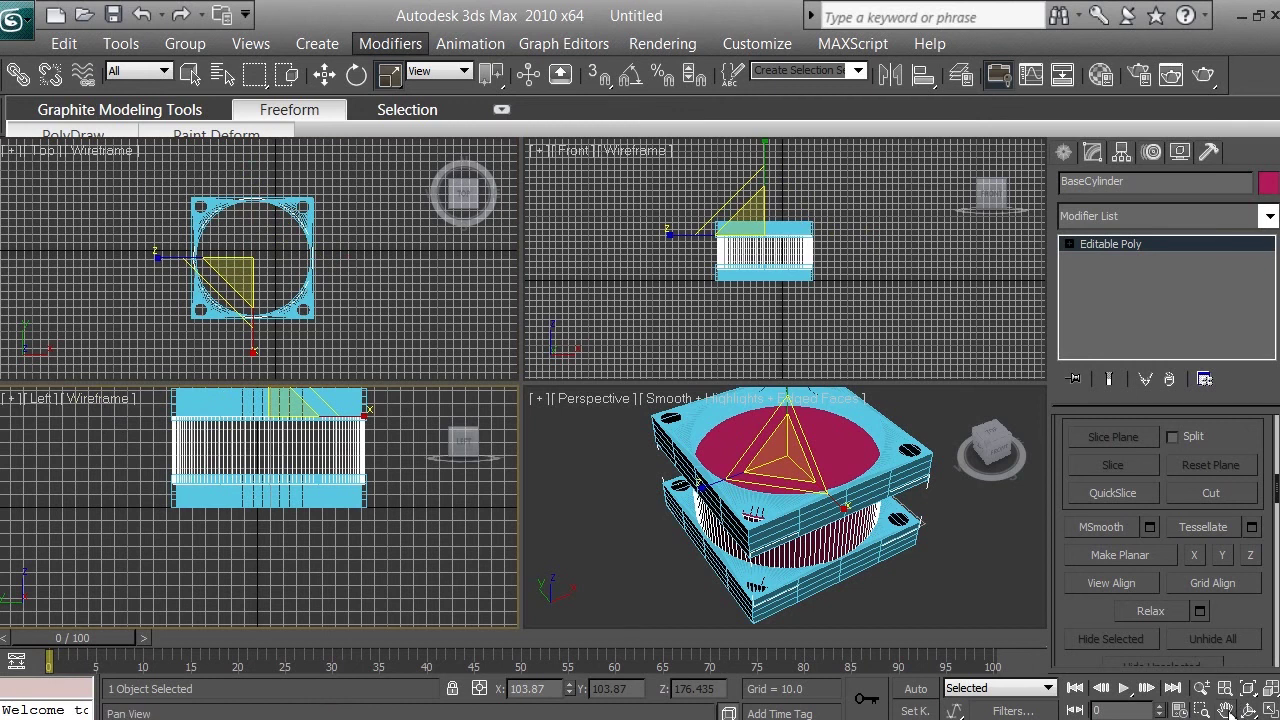
pyautogui.moveTo(300, 446); pyautogui.dragTo(351, 431)
pyautogui.click(1201, 689)
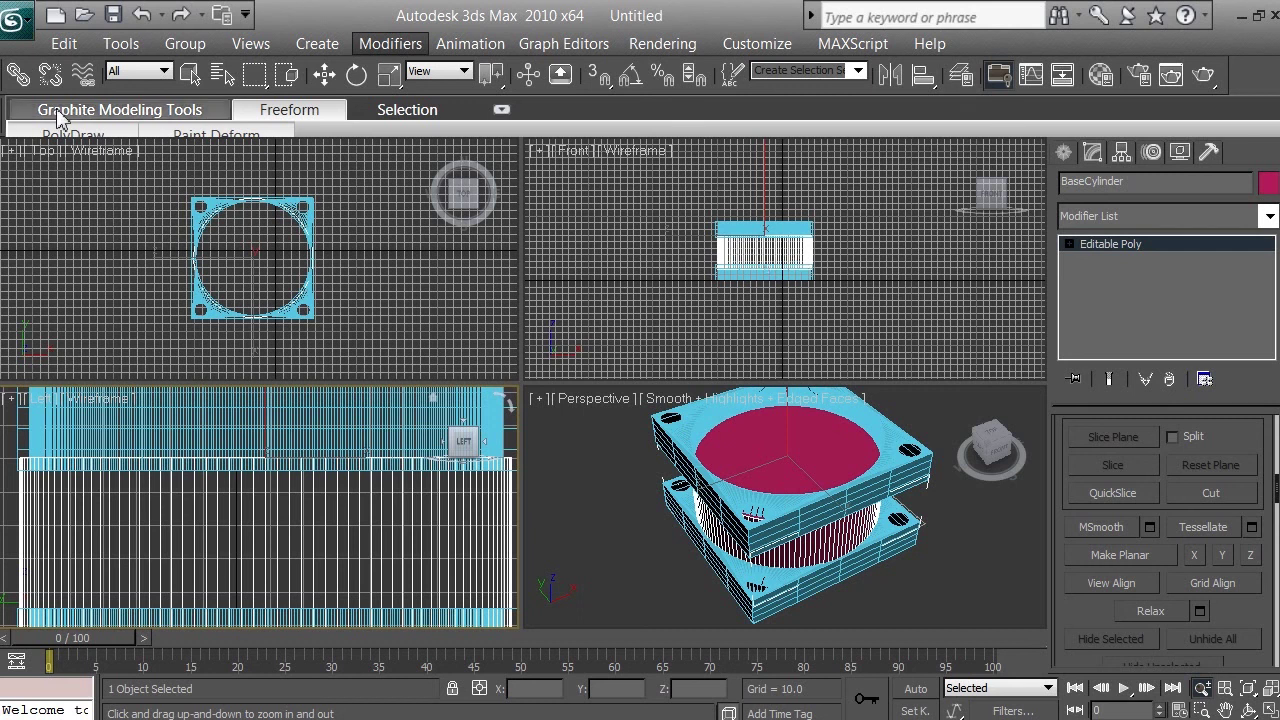
pyautogui.click(63, 44)
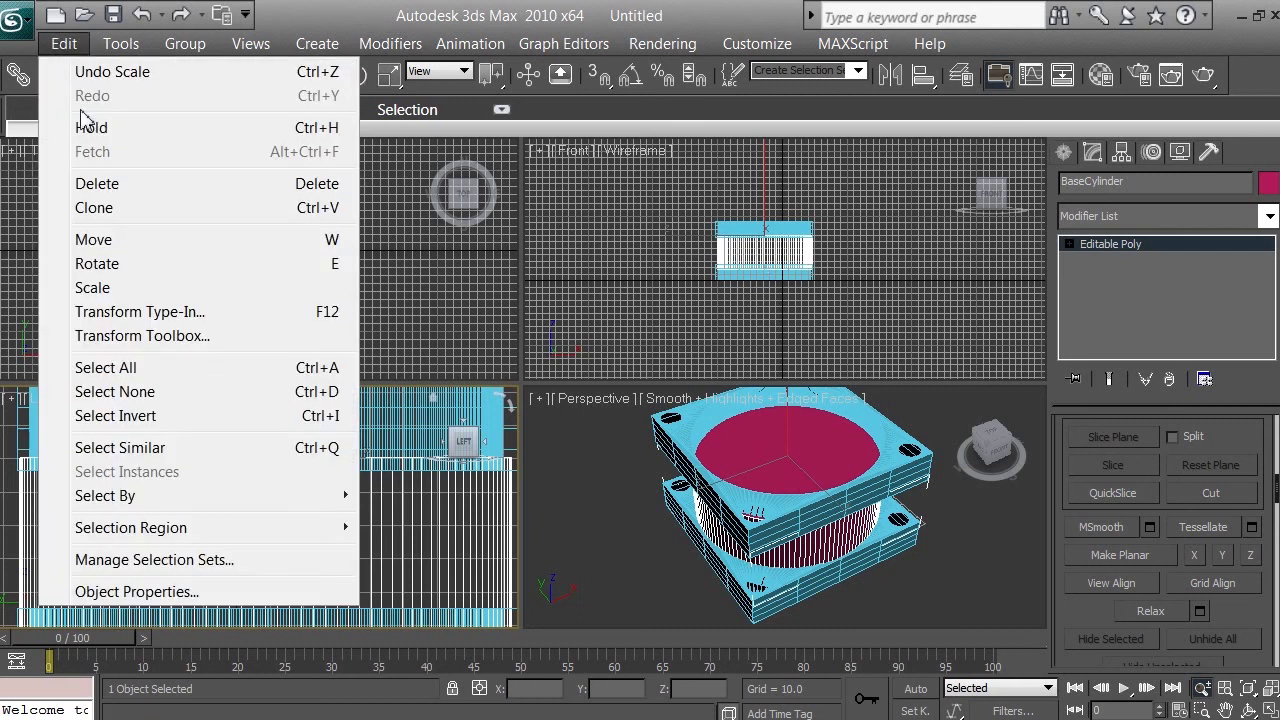
pyautogui.click(108, 208)
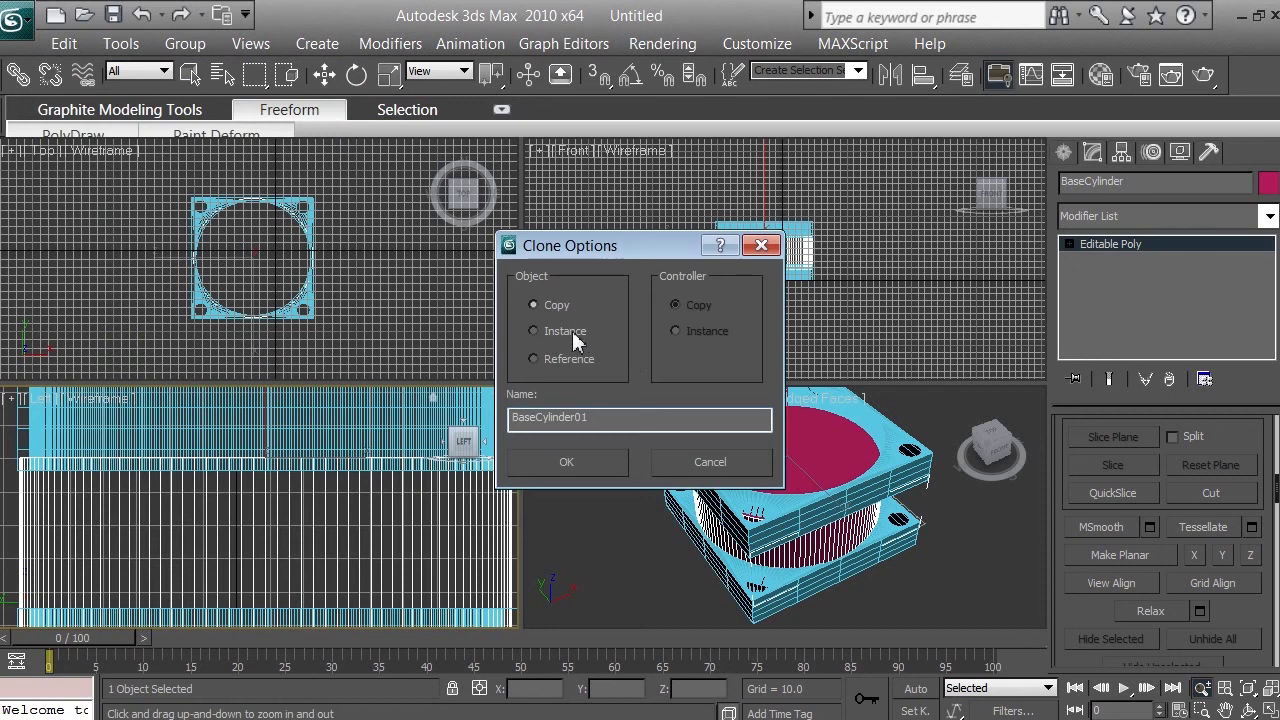
pyautogui.click(573, 459)
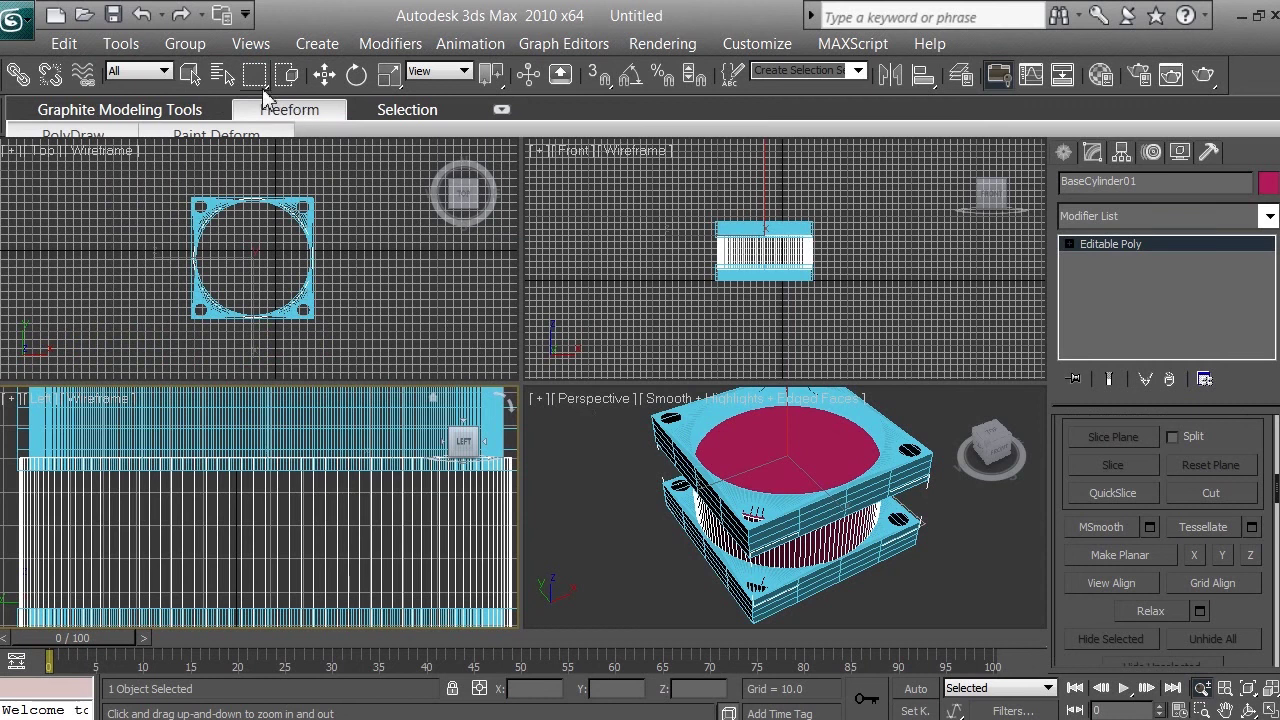
# Scale the cloned cylinder down uniformly in the top view to about 100.9% on X so it fits inside BaseCylinder
pyautogui.click(388, 80)
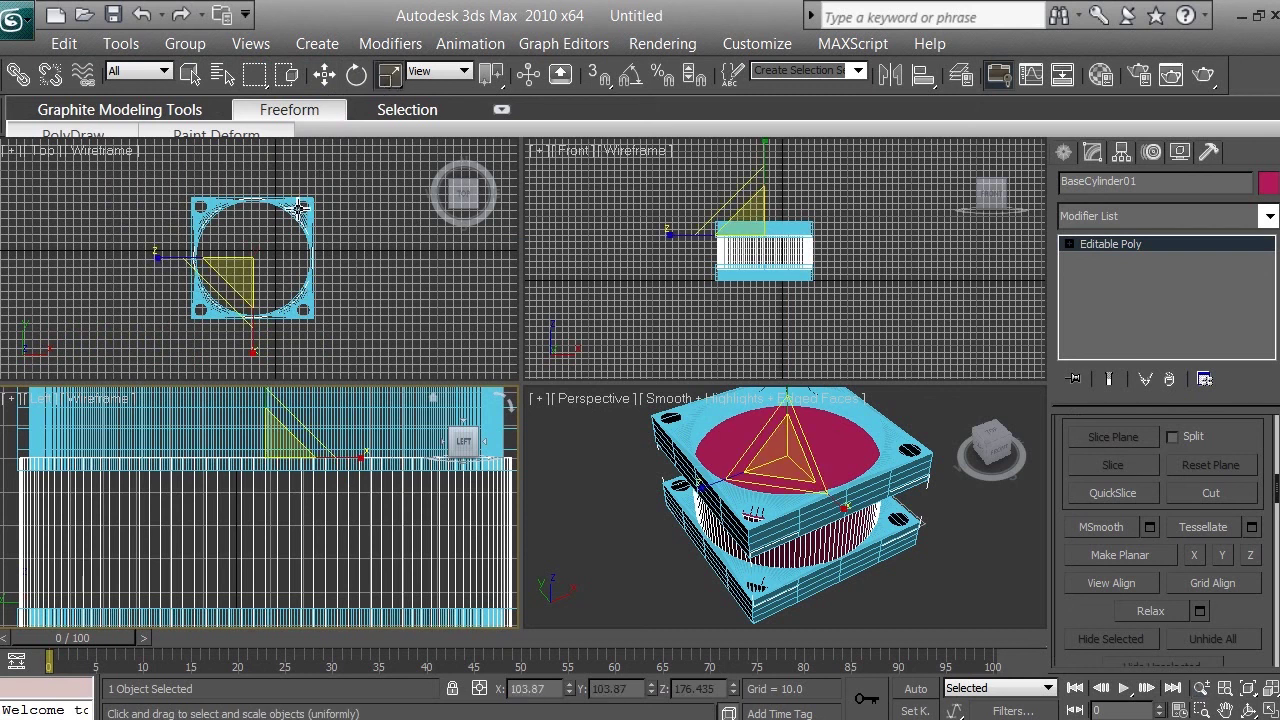
pyautogui.rightClick(370, 256)
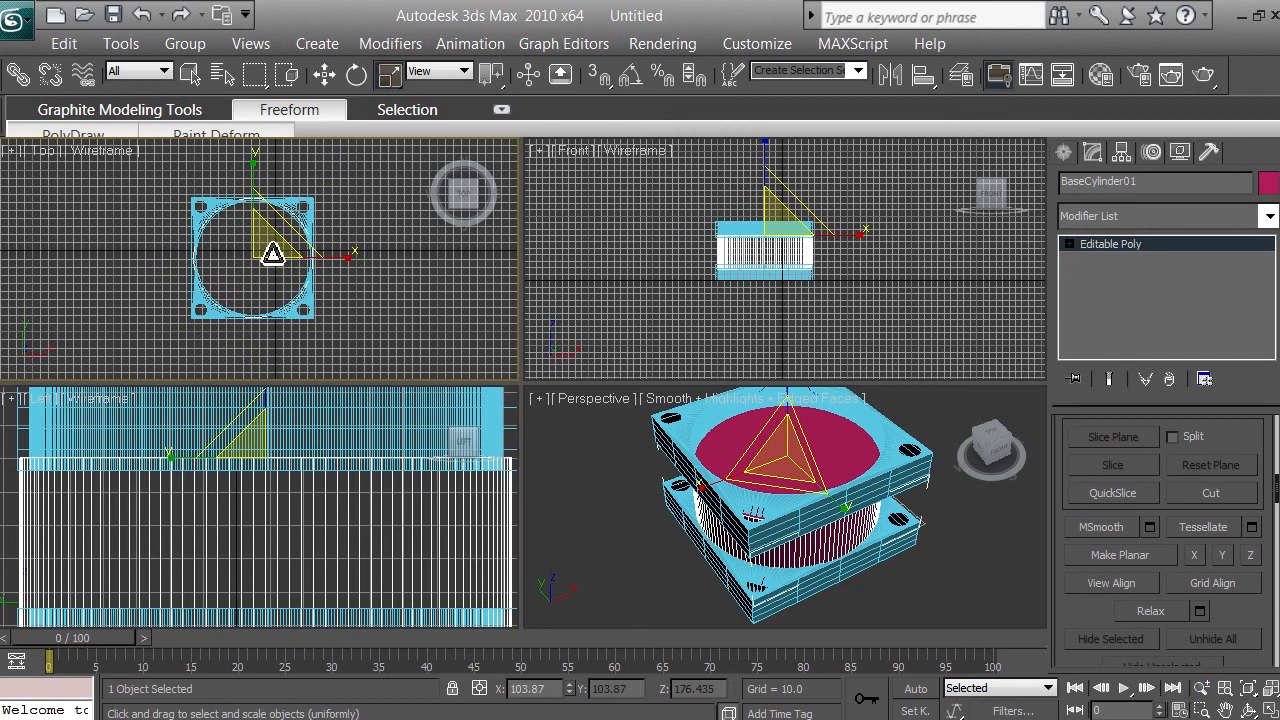
pyautogui.moveTo(272, 254); pyautogui.dragTo(270, 255)
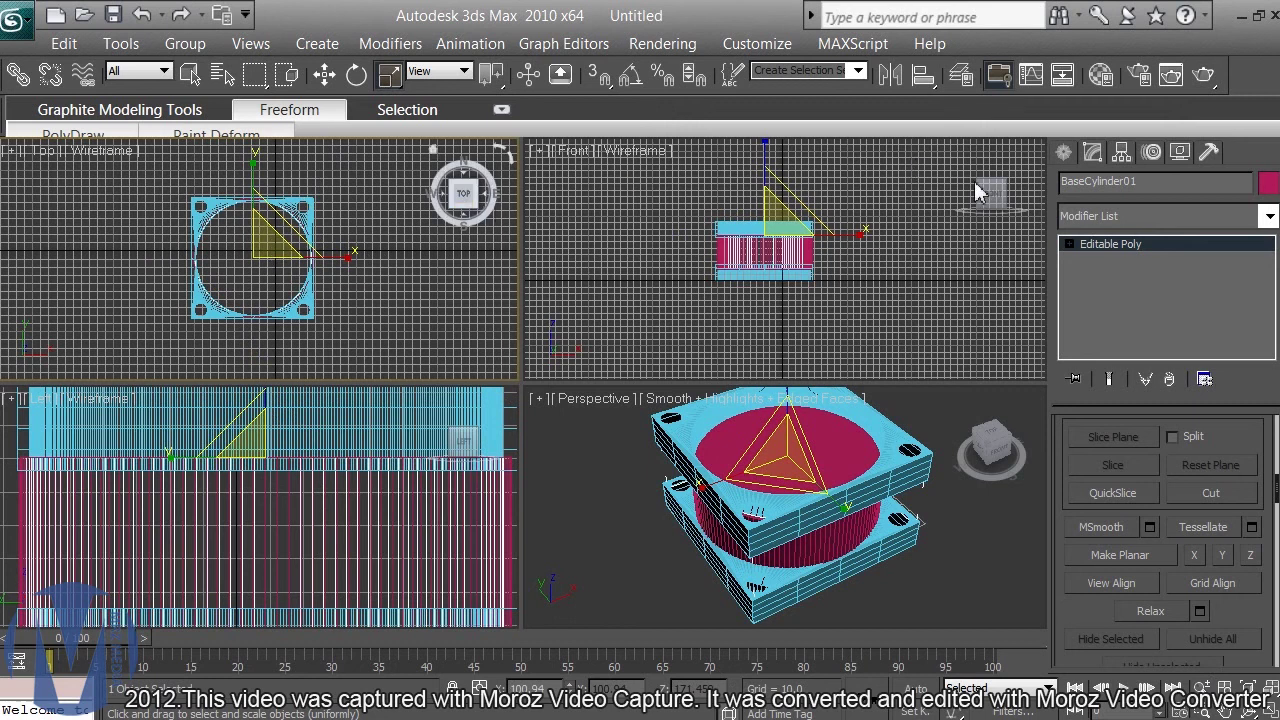
# Select the outer BaseCylinder in the front view and choose Compound Objects as the geometry category to create
pyautogui.click(190, 75)
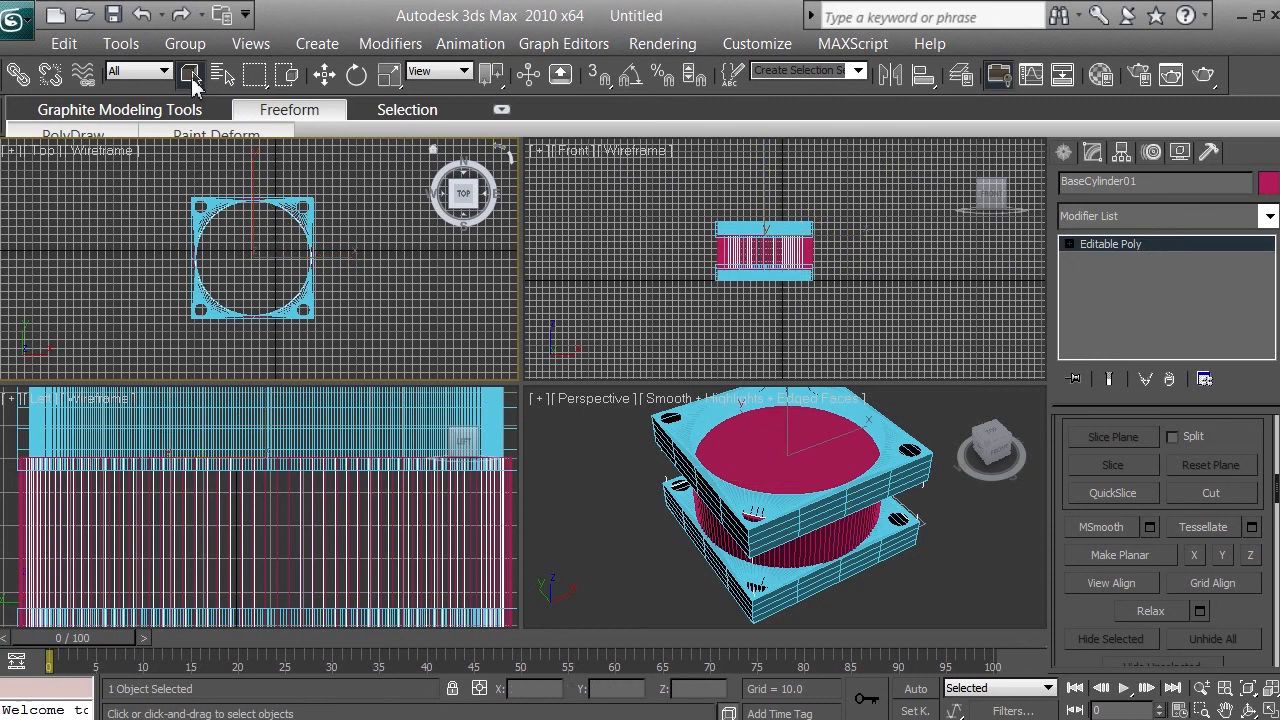
pyautogui.click(815, 255)
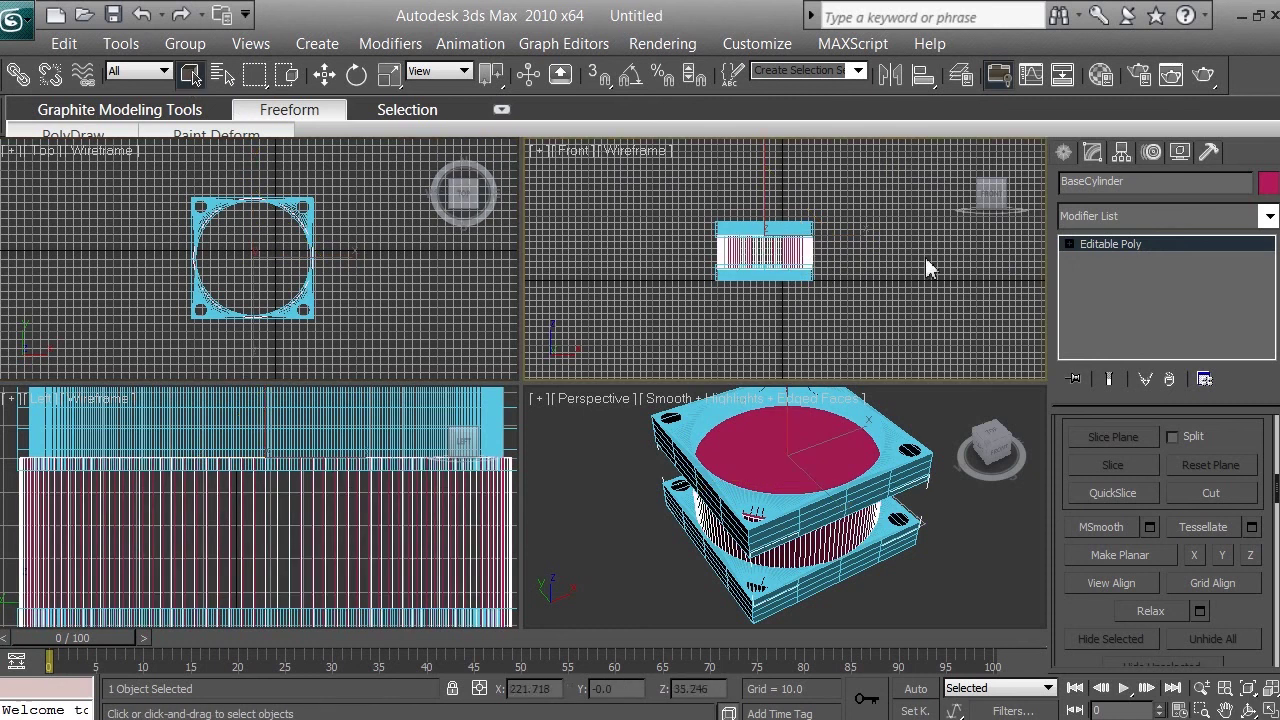
pyautogui.click(1061, 158)
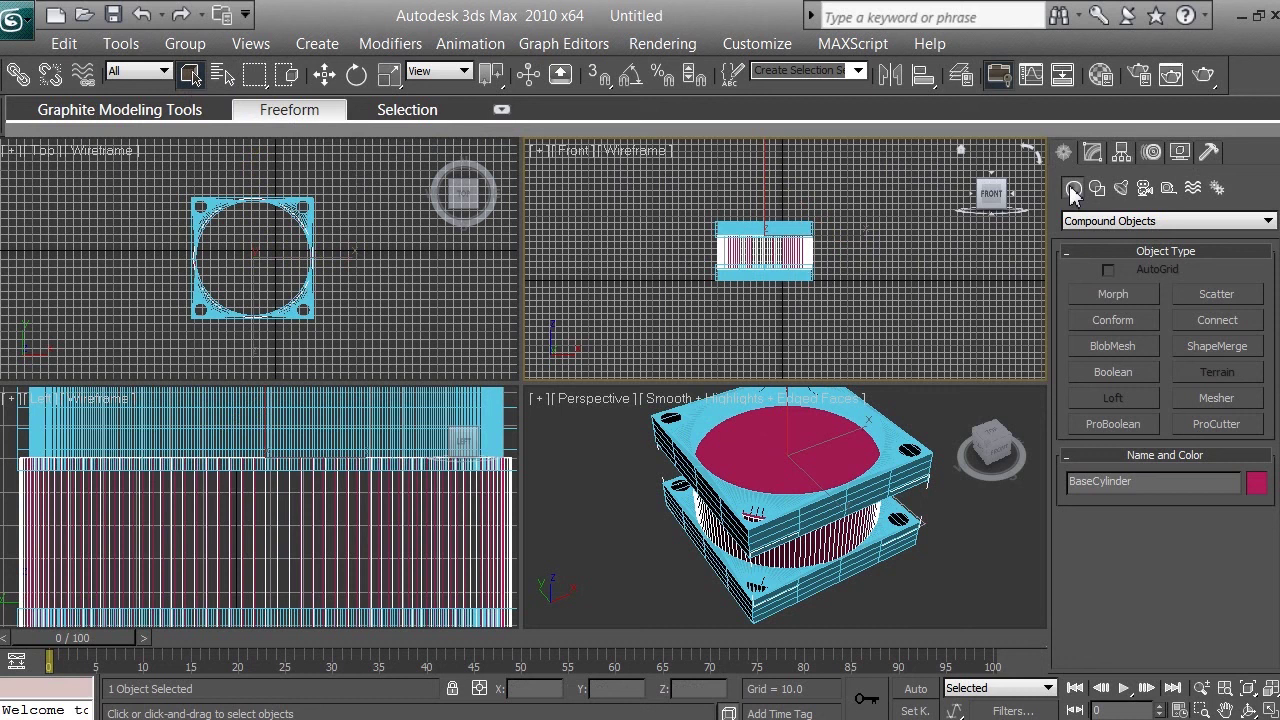
pyautogui.click(1106, 222)
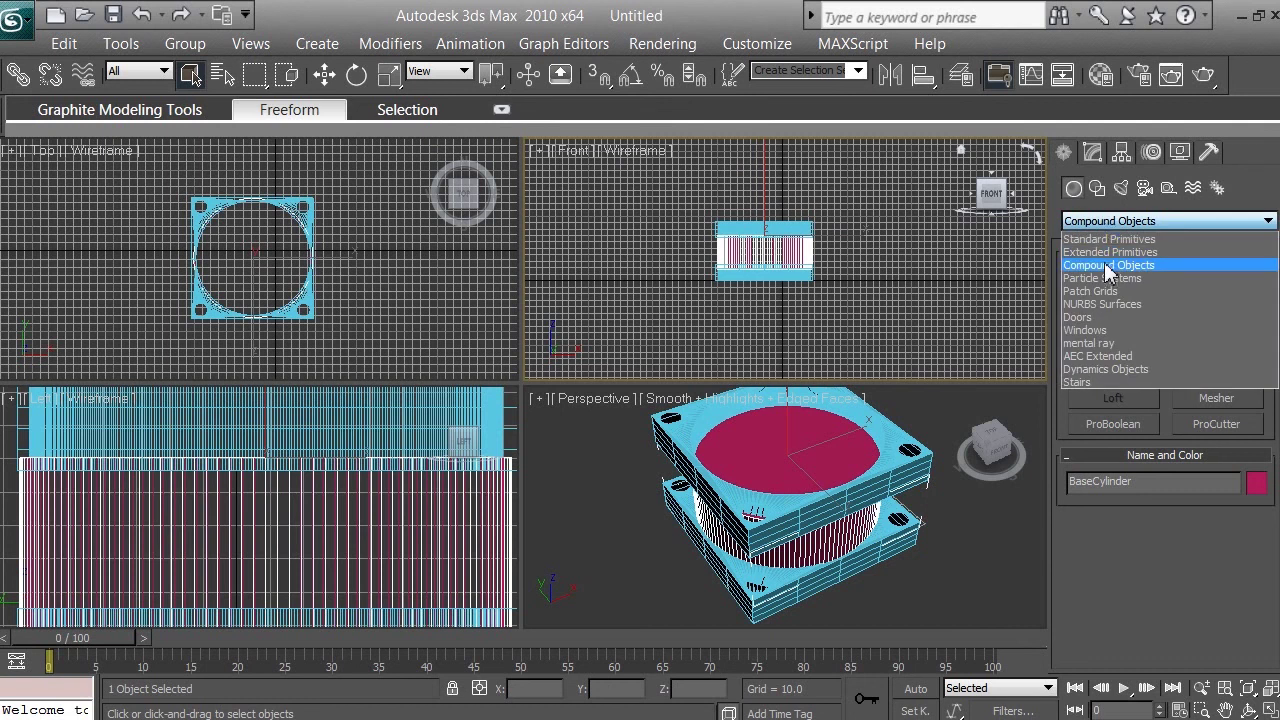
pyautogui.click(1108, 266)
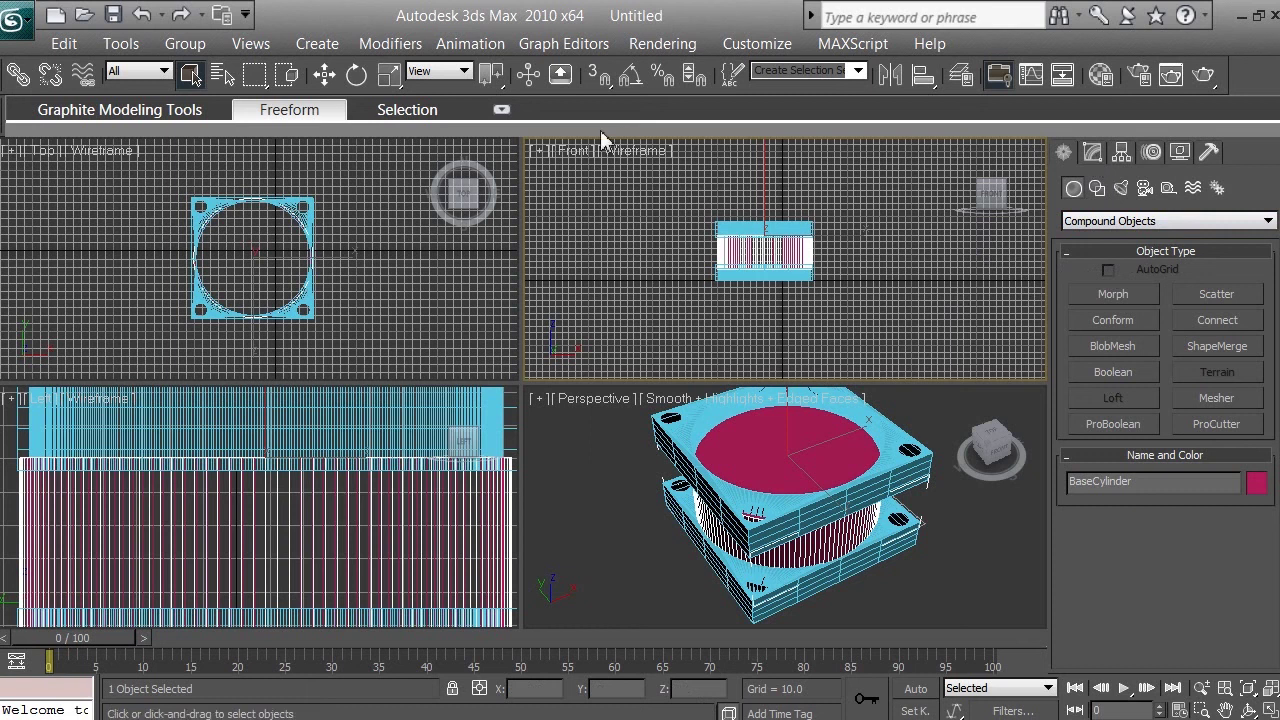
pyautogui.click(1123, 372)
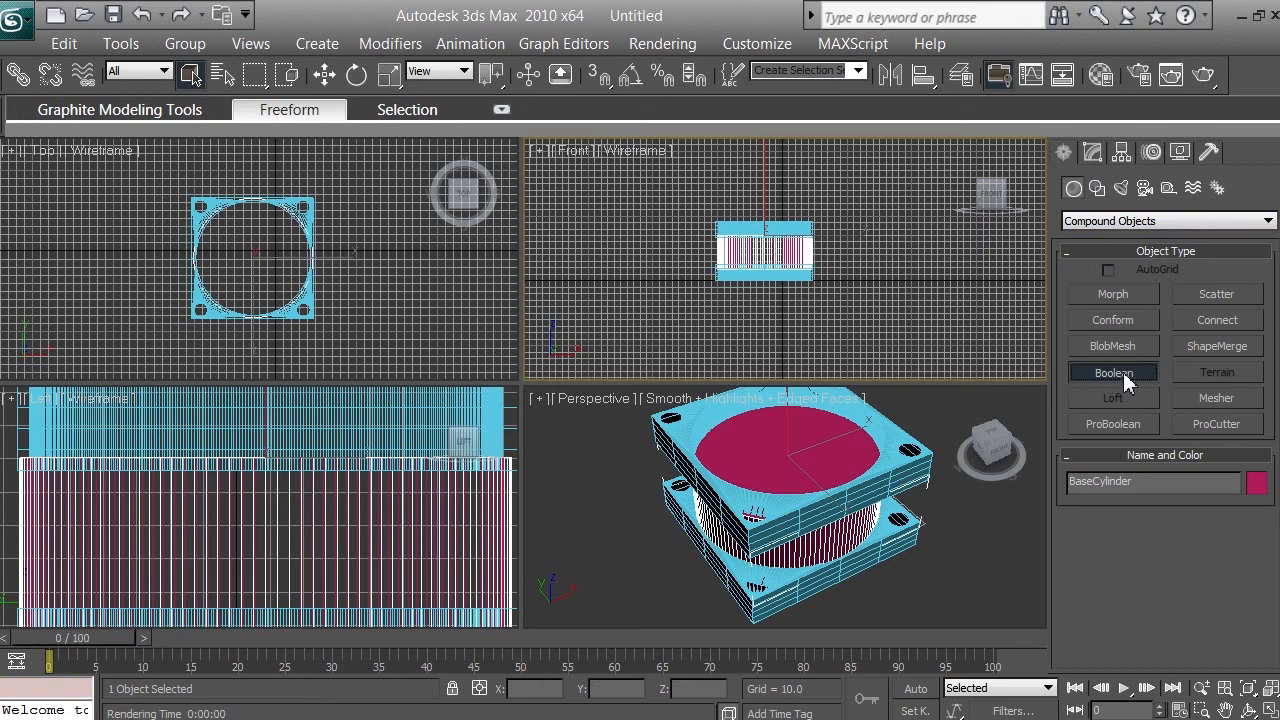
pyautogui.click(143, 17)
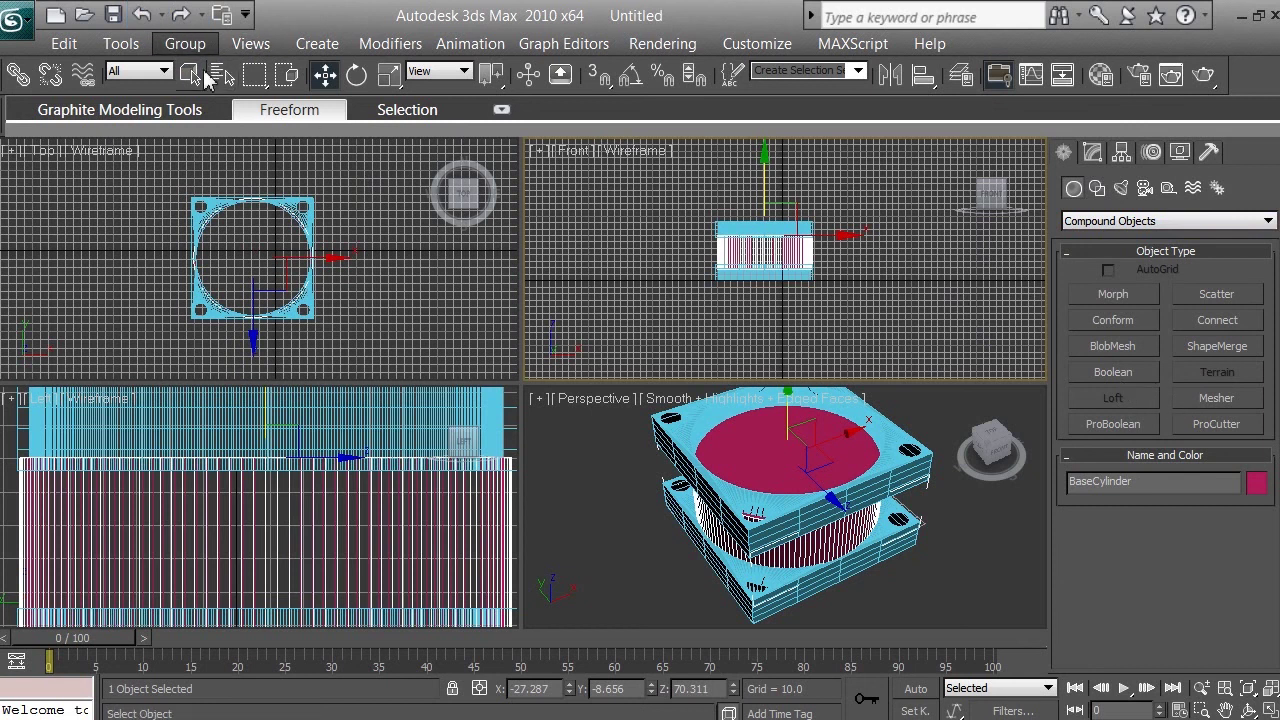
pyautogui.click(195, 76)
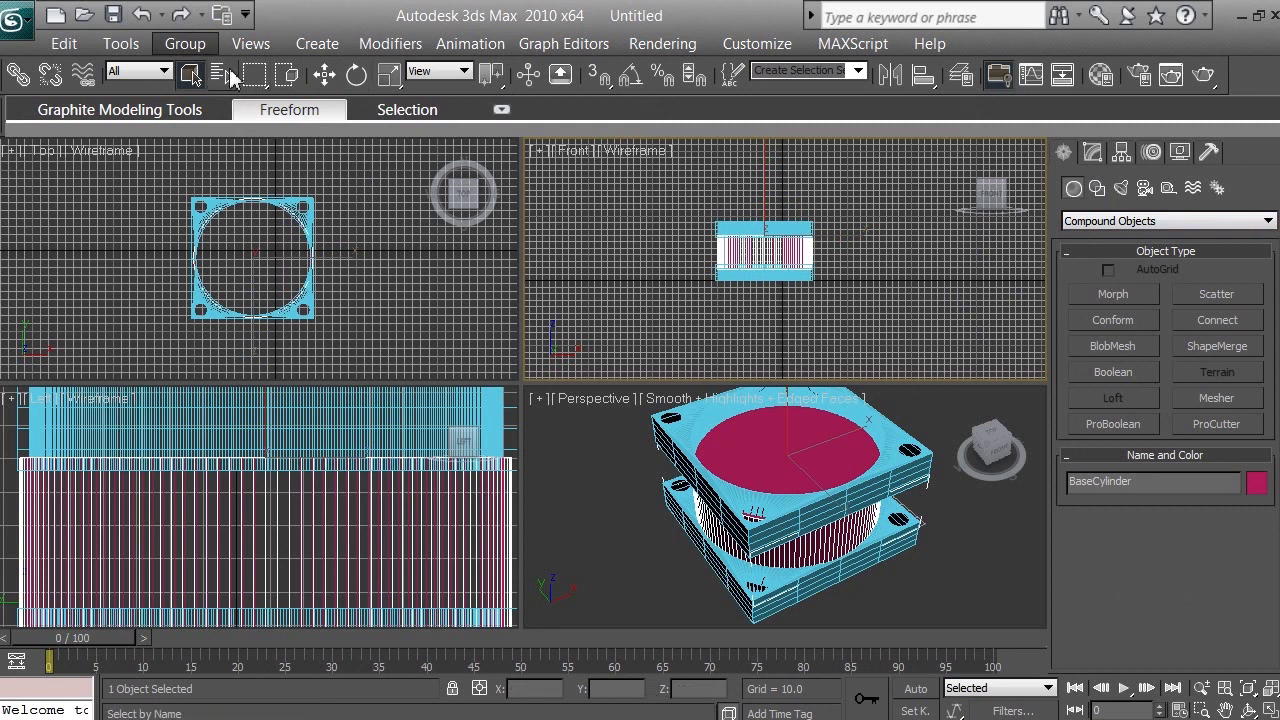
# Review the scene's objects in the select-by-name list without changing the selection
pyautogui.press('h')
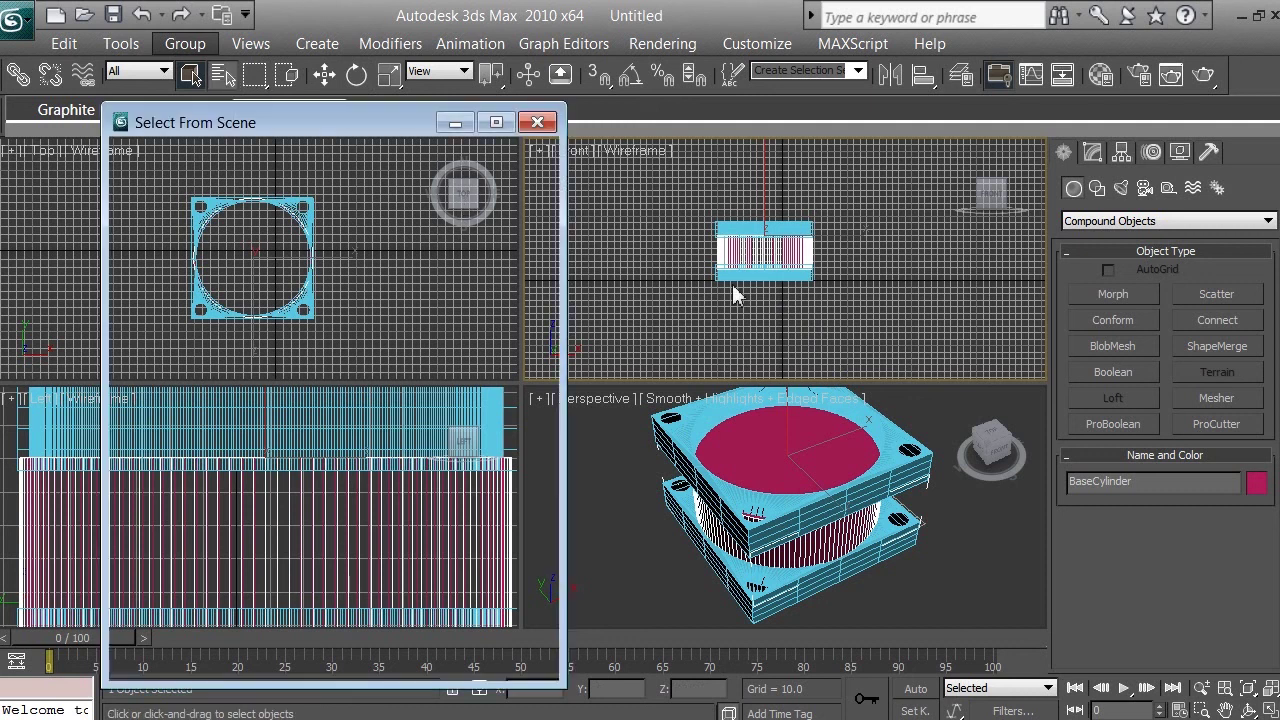
pyautogui.moveTo(370, 122); pyautogui.dragTo(720, 72)
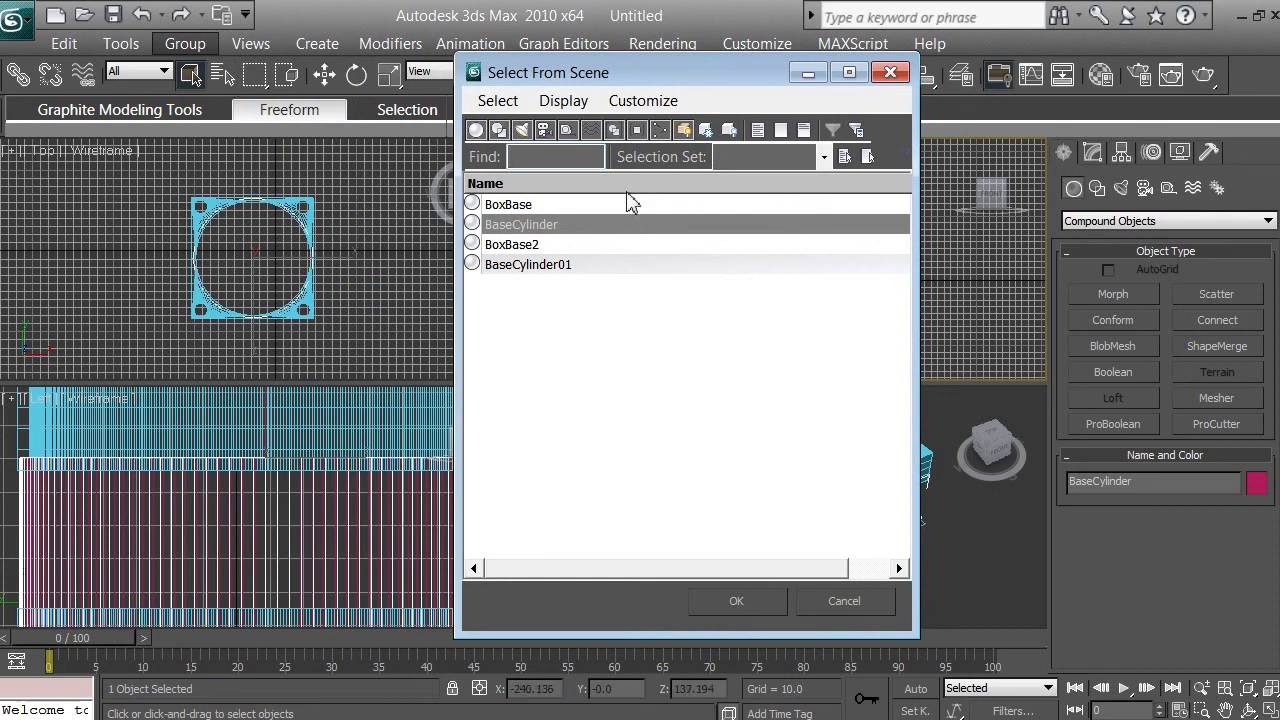
pyautogui.click(898, 74)
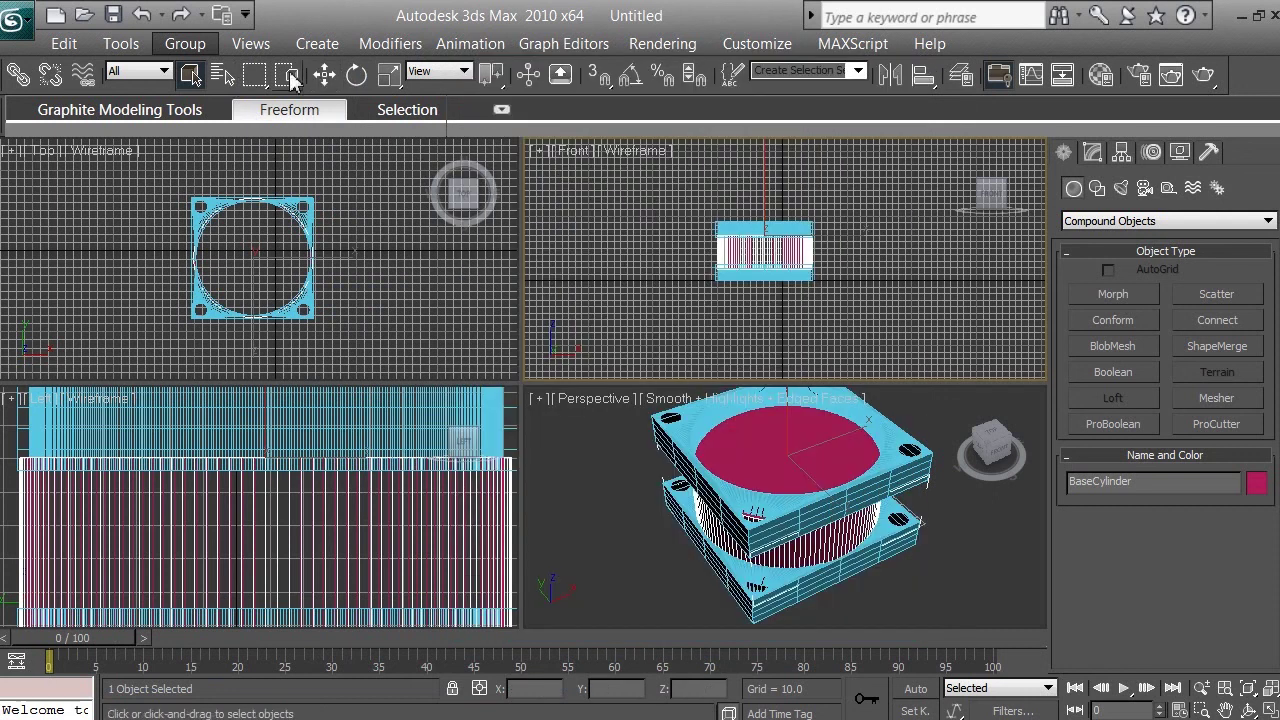